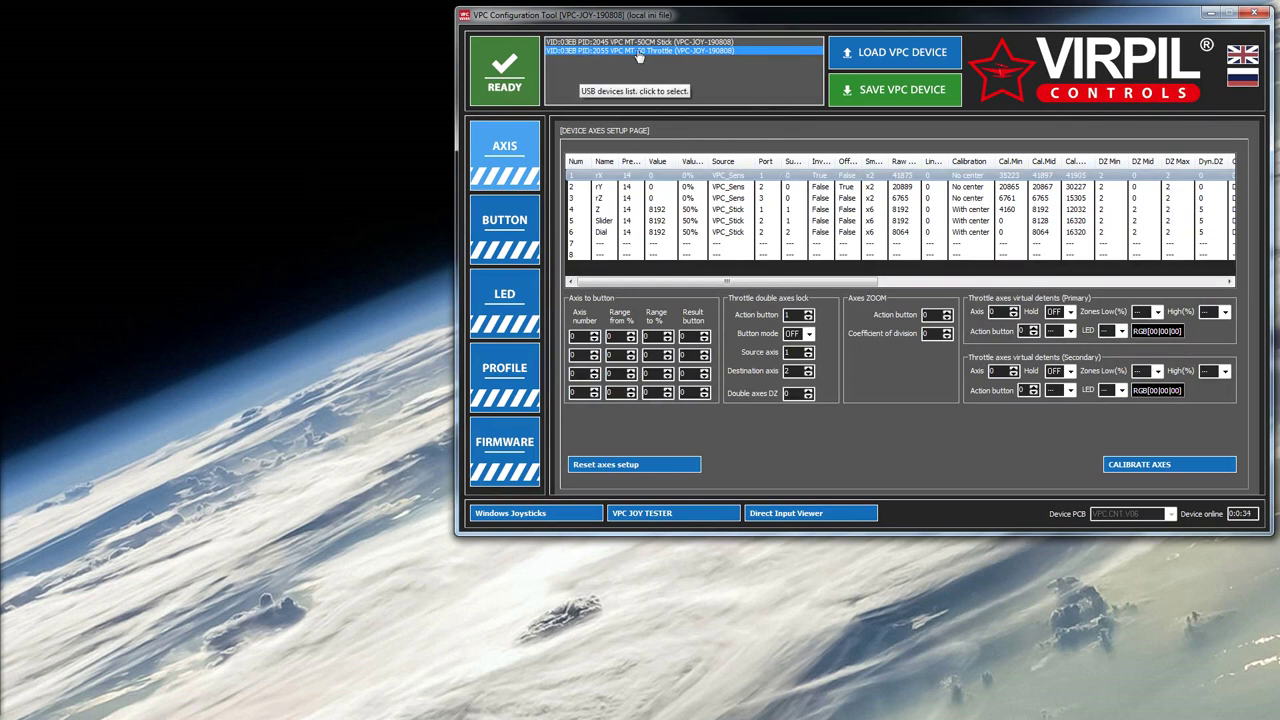
Load the VPC MT-50 Throttle's current settings from the device in VPC Configuration Tool
left_click(647, 52)
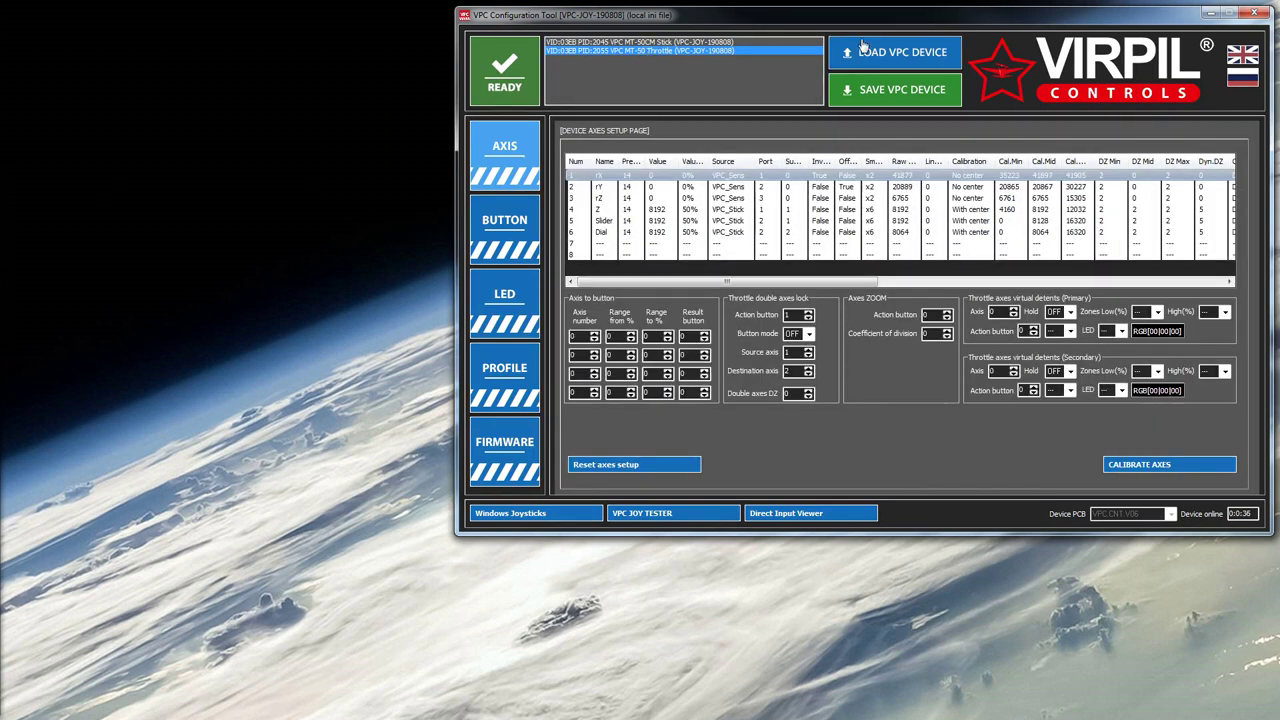
left_click(869, 58)
left_click(788, 315)
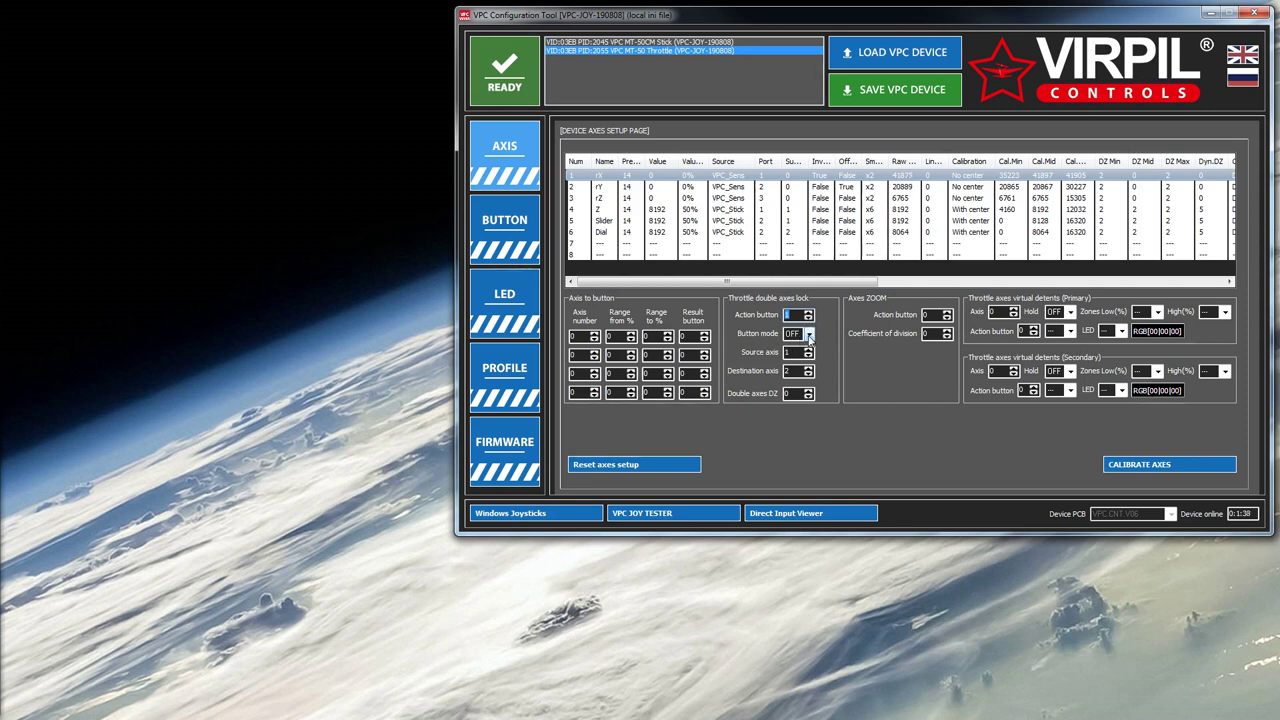
left_click(788, 352)
left_click(790, 370)
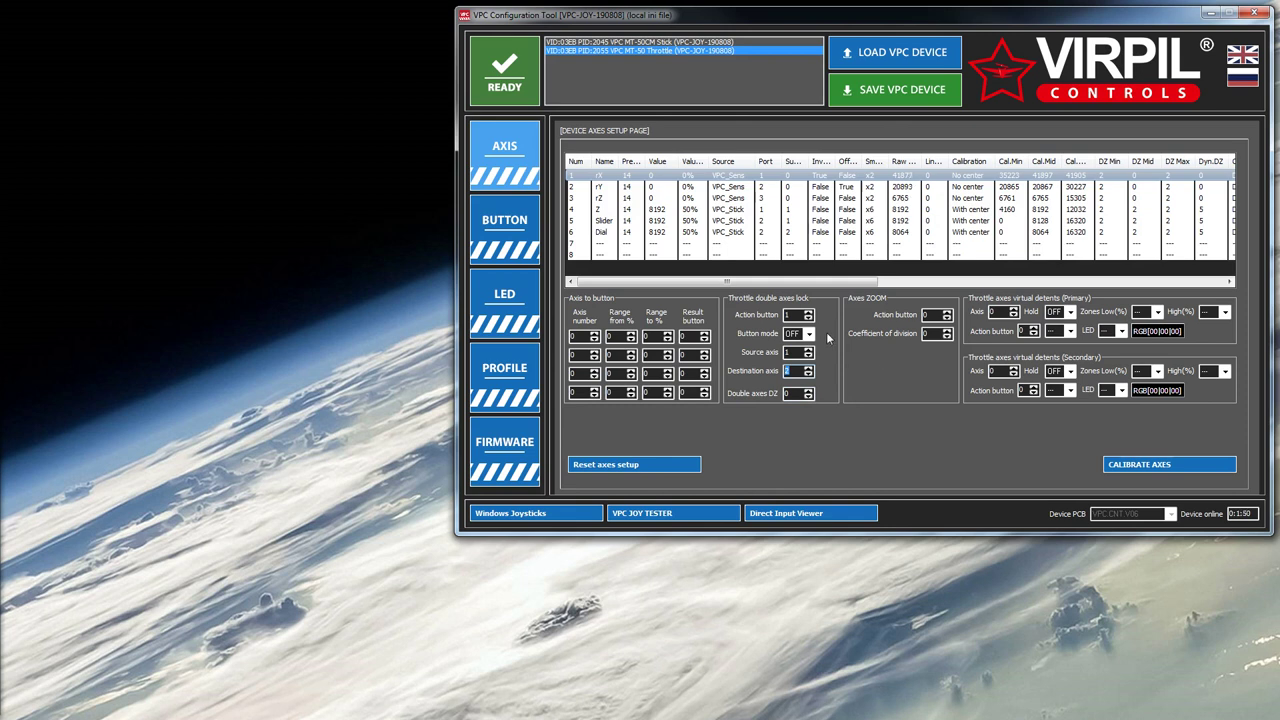
key("shift+Tab")
key("Tab")
left_click(602, 197)
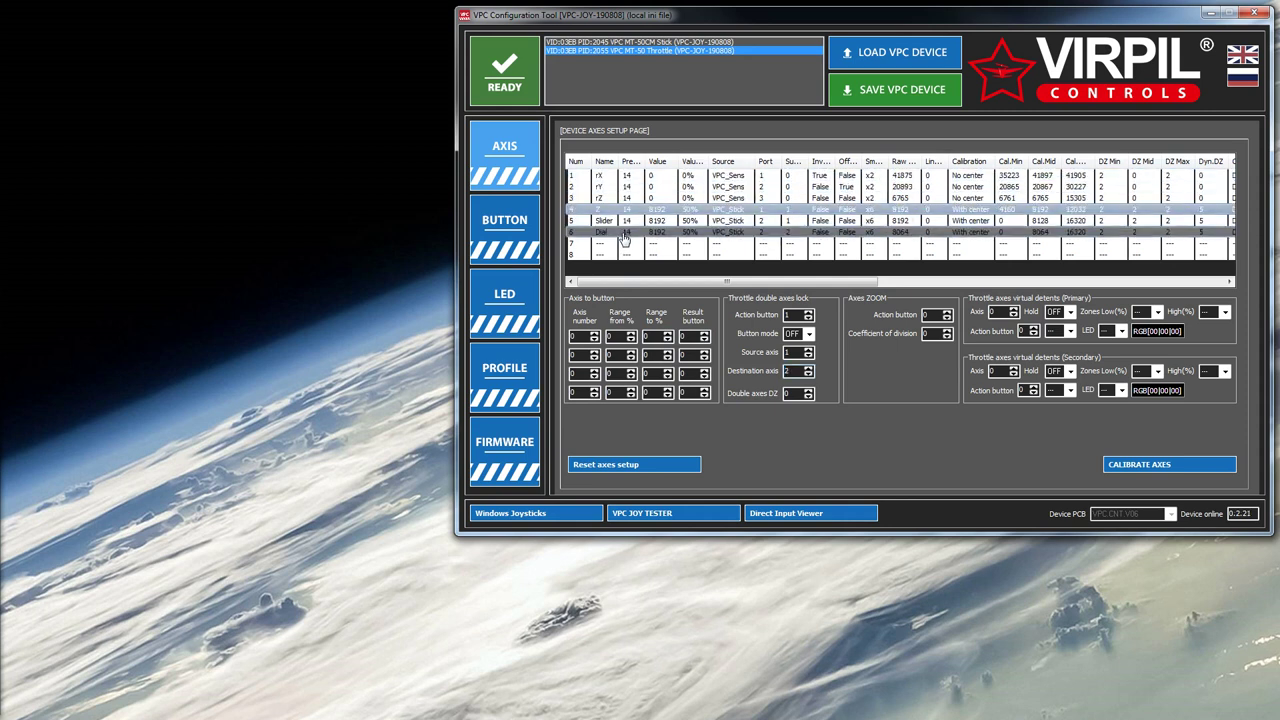
left_click(626, 176)
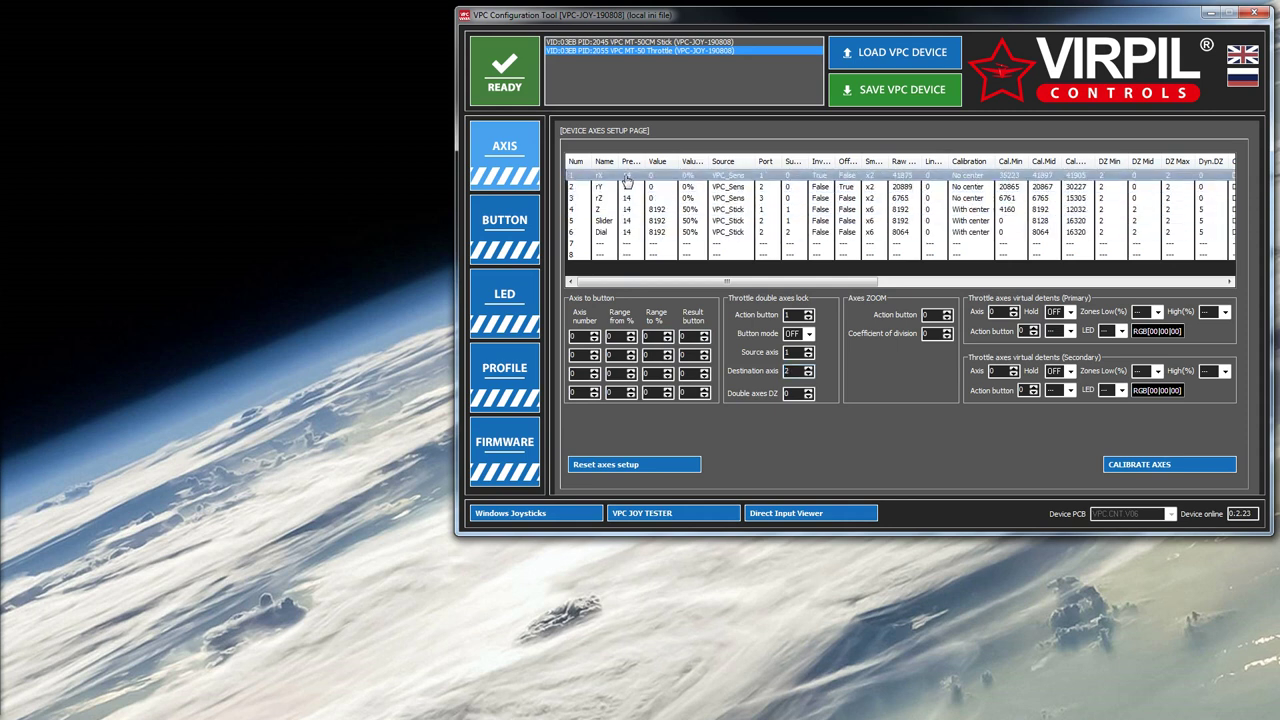
double_click(626, 176)
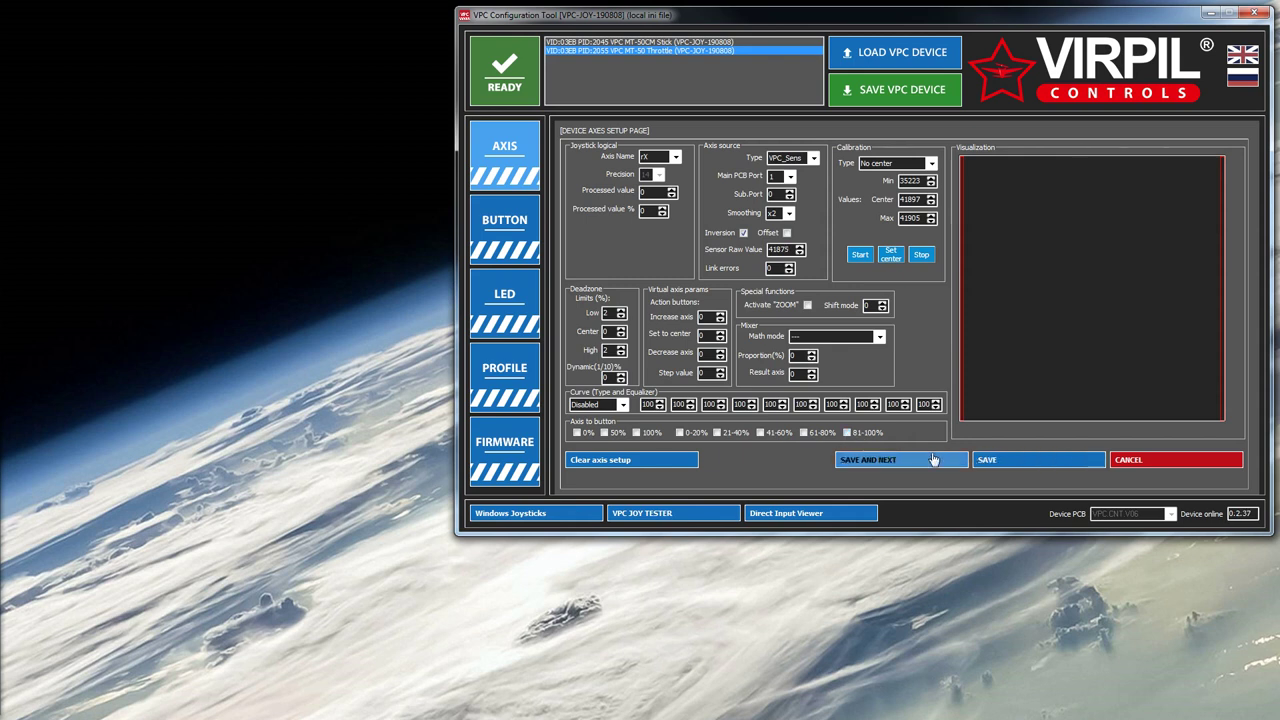
left_click(1181, 464)
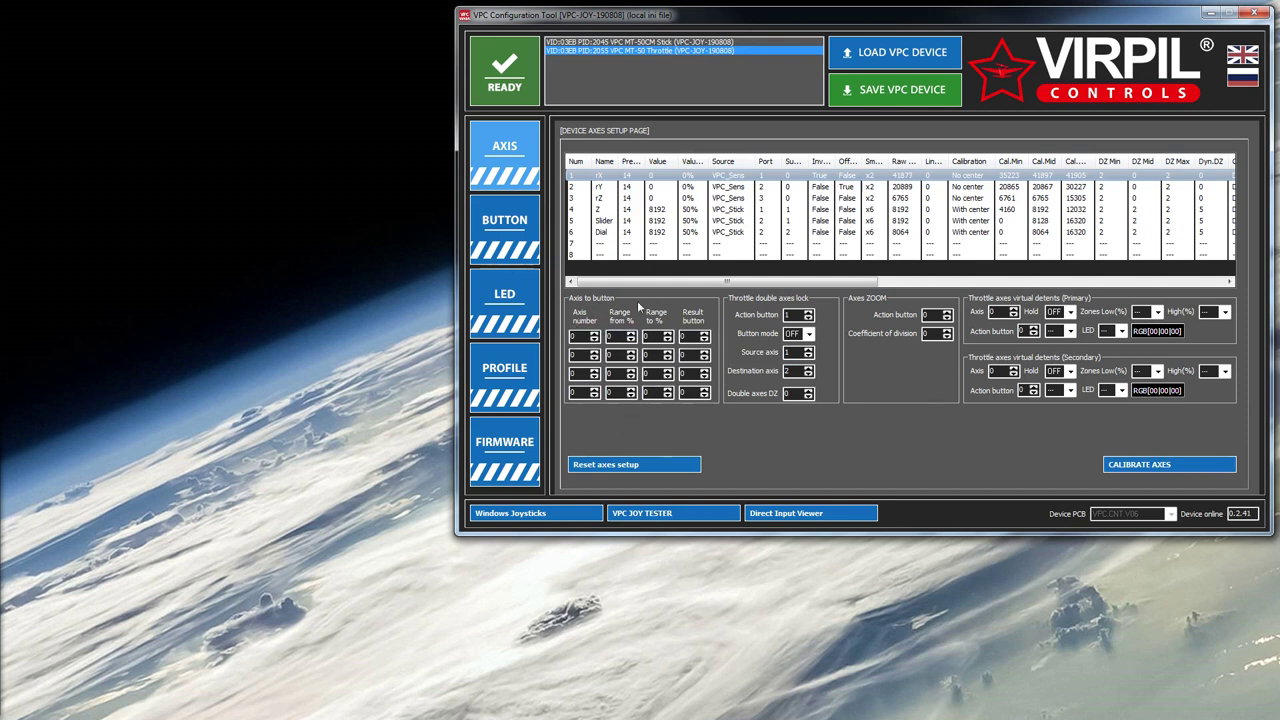
double_click(628, 215)
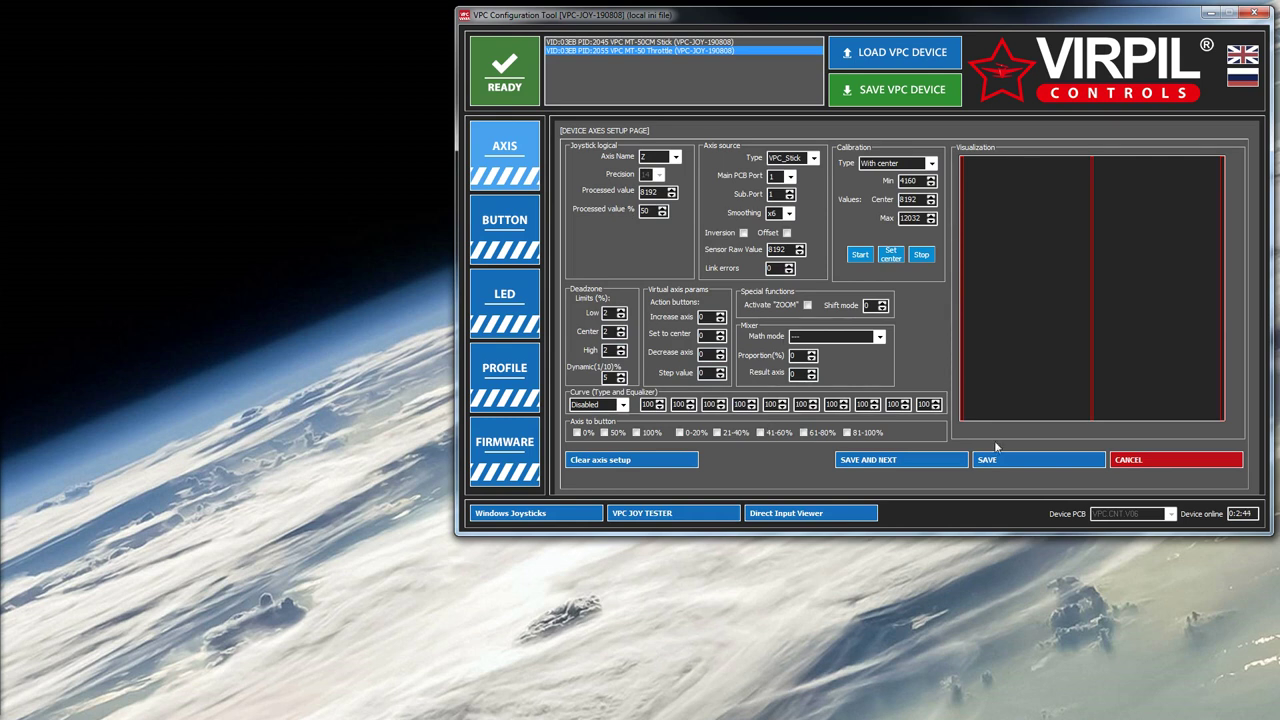
left_click(1159, 467)
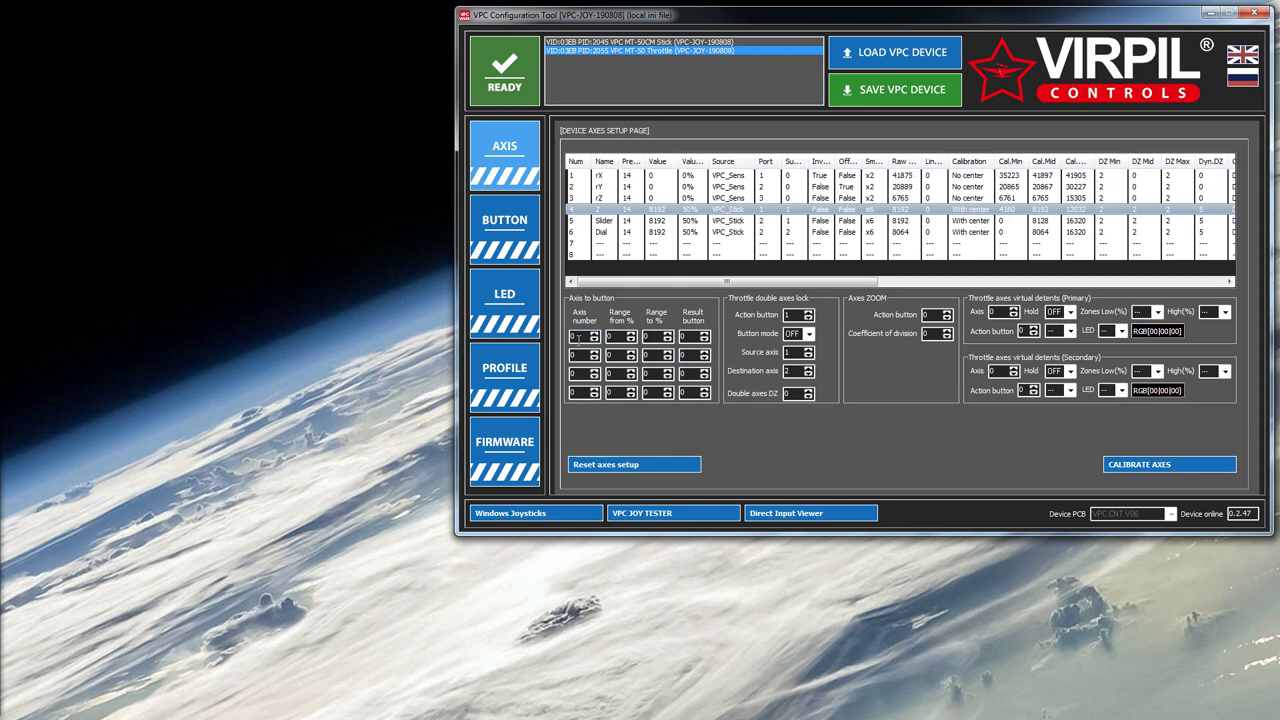
Set the first Axis to button row to axis 1, range 1–2%, firing button 128
double_click(574, 338)
type("1")
key("Tab")
type("1")
type("2")
key("Tab")
type("12")
Set the second row to axis 2, range 1–2%, button 127, and save to the throttle
left_click(576, 355)
type("2")
left_click(612, 355)
type("1")
left_click(648, 355)
type("2")
left_click(692, 355)
key("BackSpace")
type("127")
left_click(875, 104)
On the button setup page, map logical Button 58 to physical button 128
left_click(512, 240)
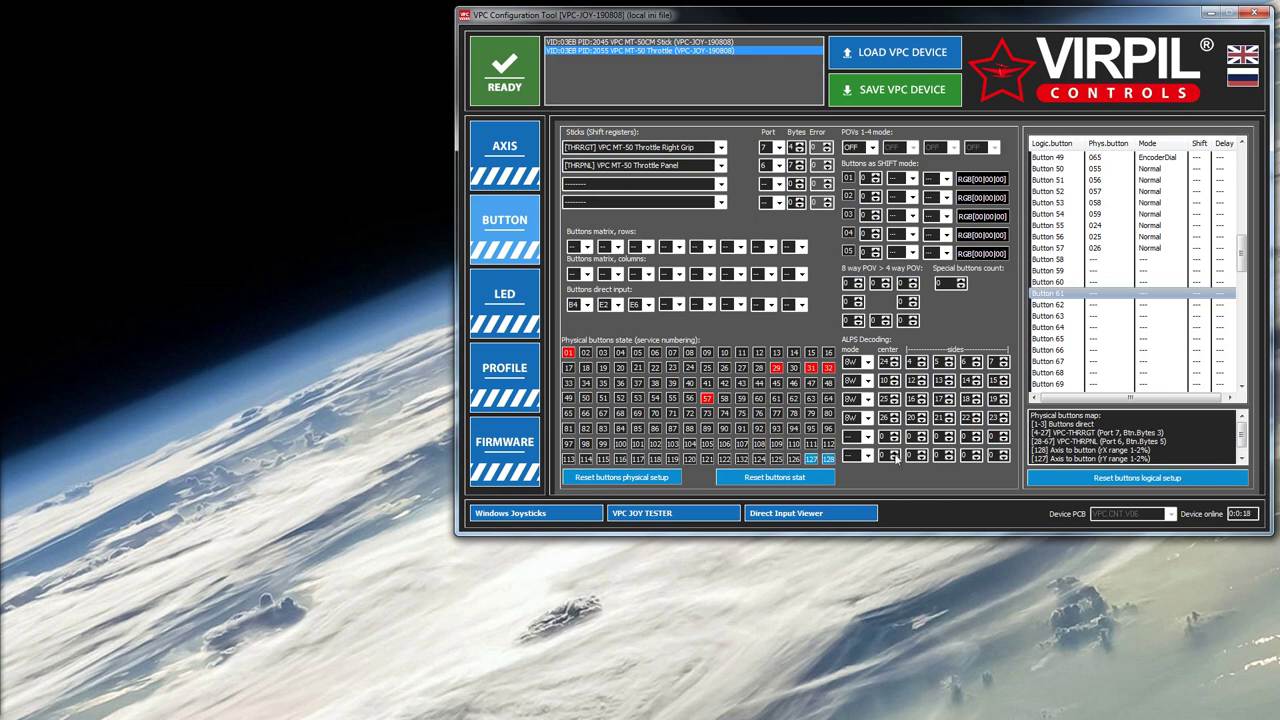
left_click(1110, 262)
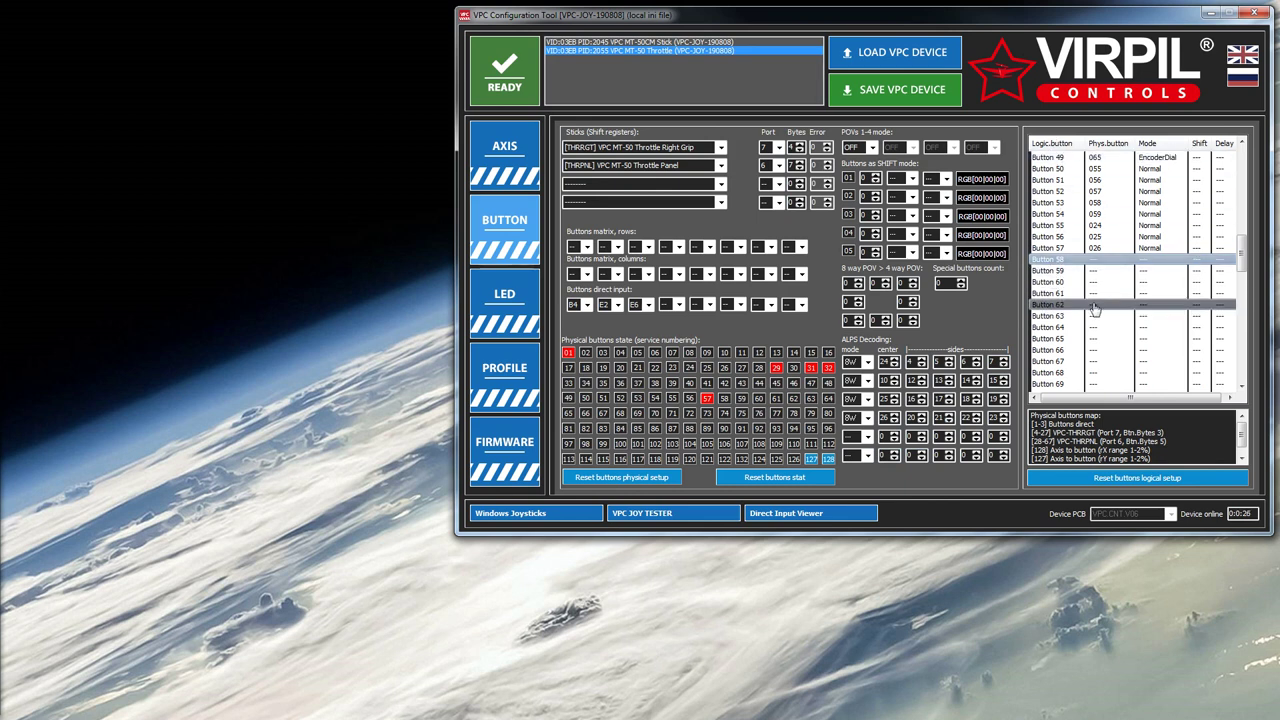
double_click(1106, 261)
left_click(1105, 172)
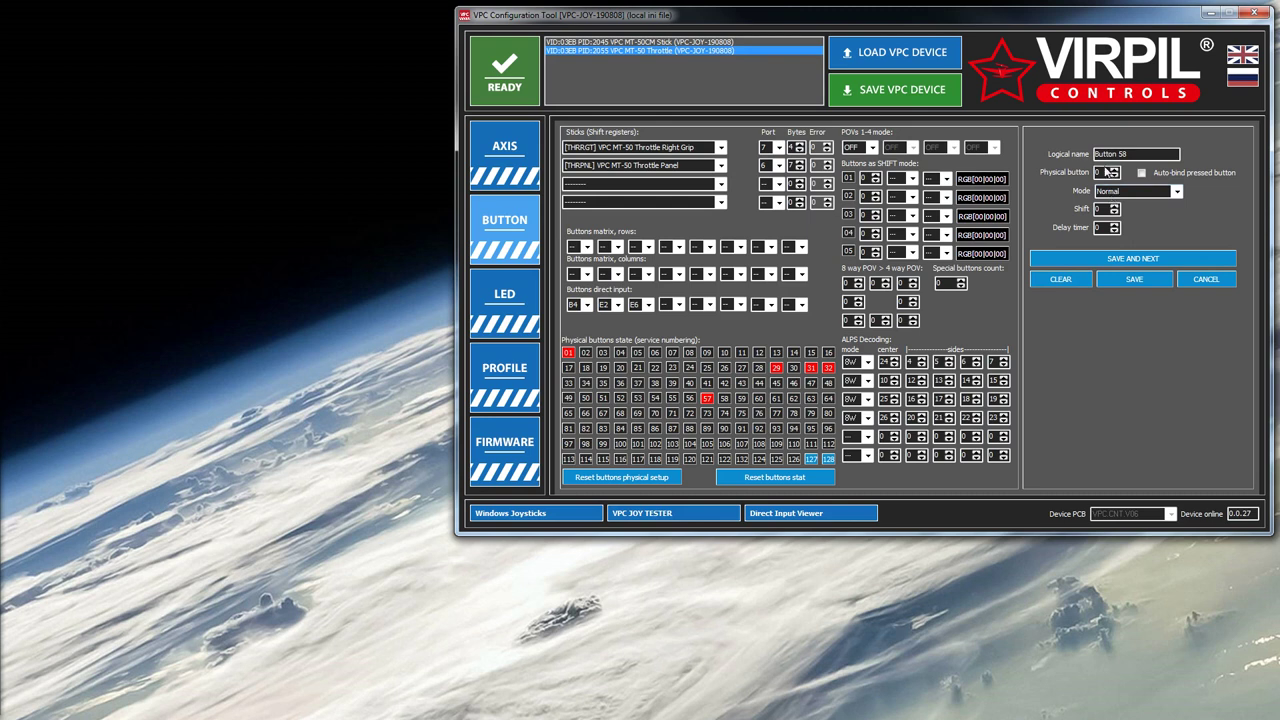
type("128")
left_click(1134, 279)
Map Button 59 to physical 127, save to the throttle, and reload its settings
double_click(1105, 272)
type("127")
left_click(1128, 279)
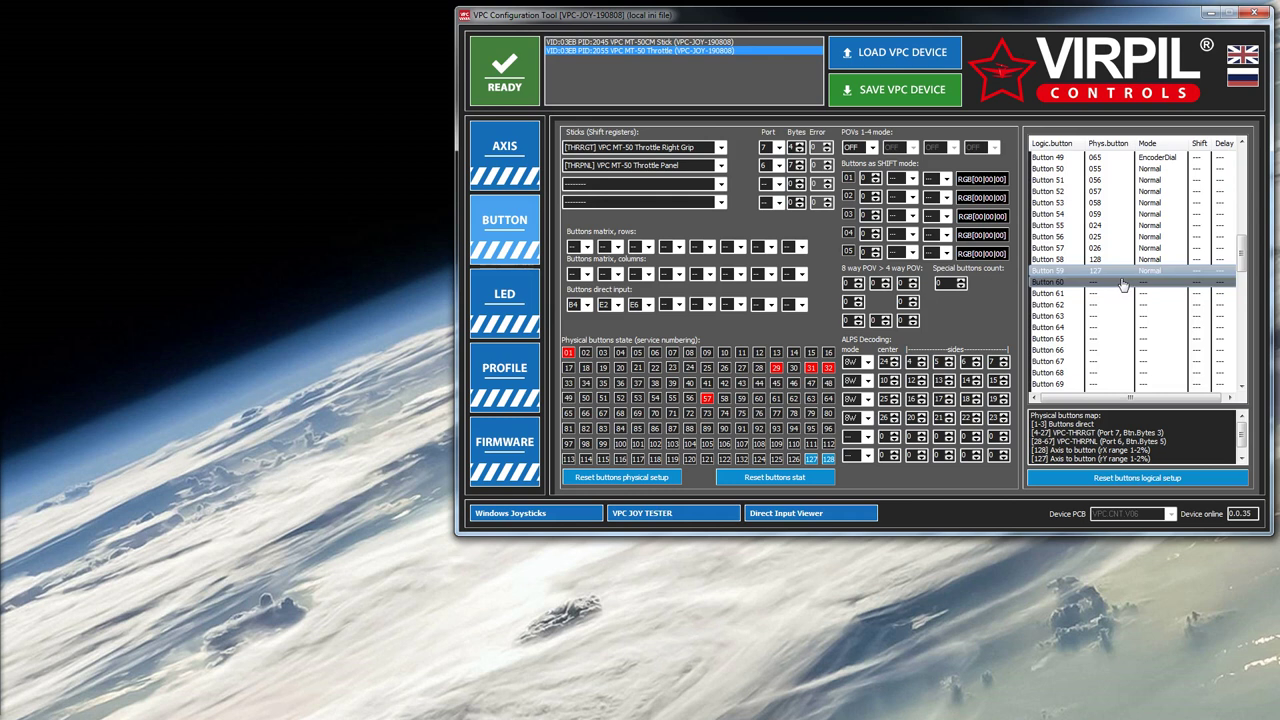
left_click(886, 94)
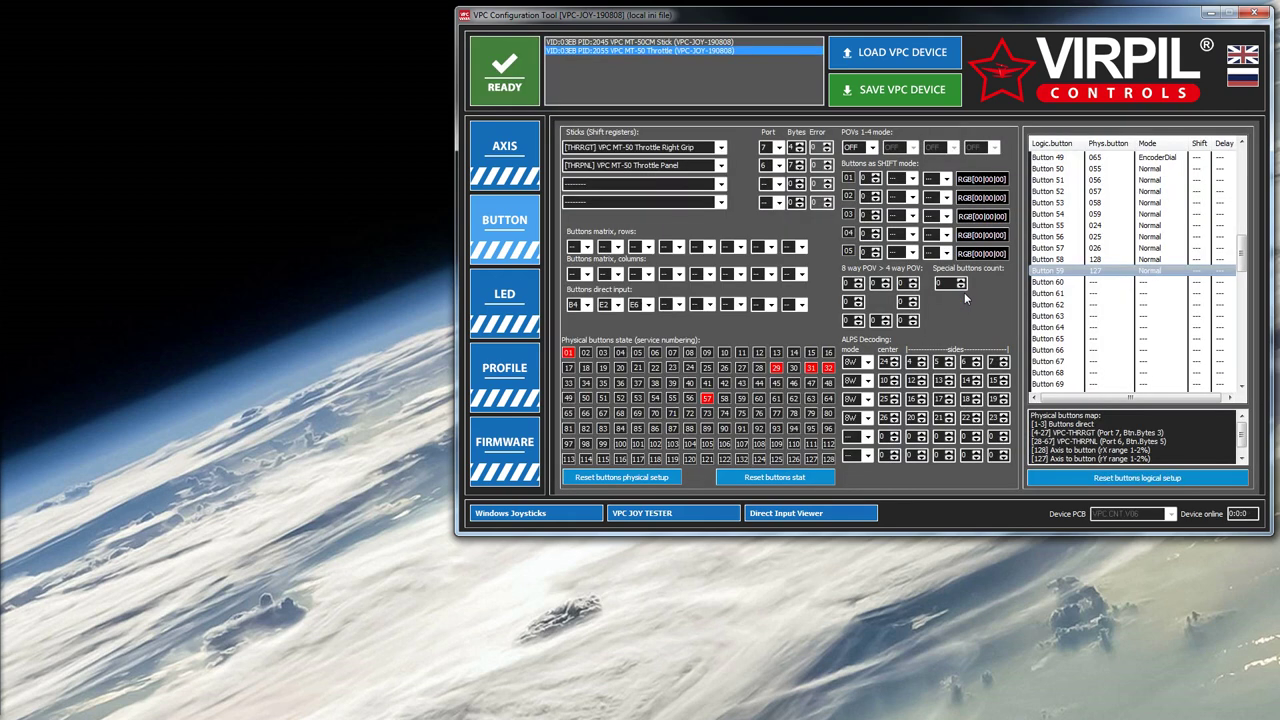
left_click(903, 55)
Test the MT-50 Throttle's idle buttons in the VPC Joystick Tester, then open the F/A-18C control bindings
left_click(703, 523)
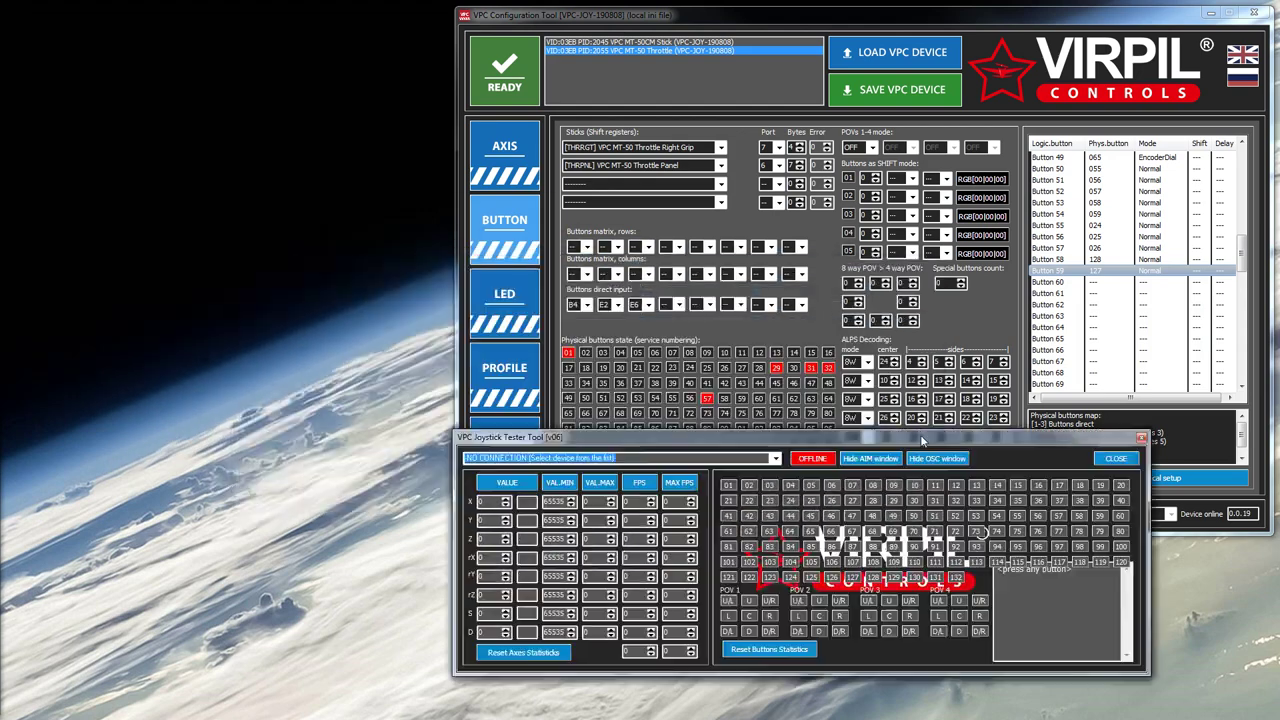
left_click_drag(924, 452, 979, 276)
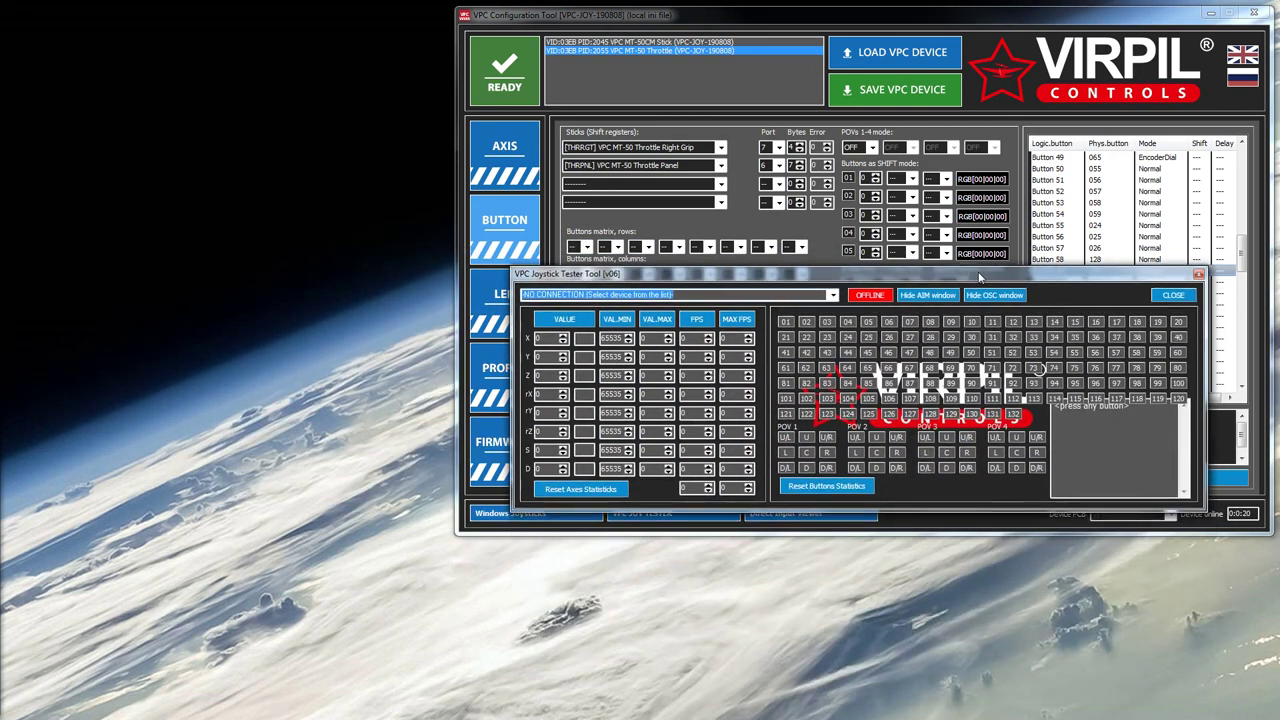
left_click(830, 292)
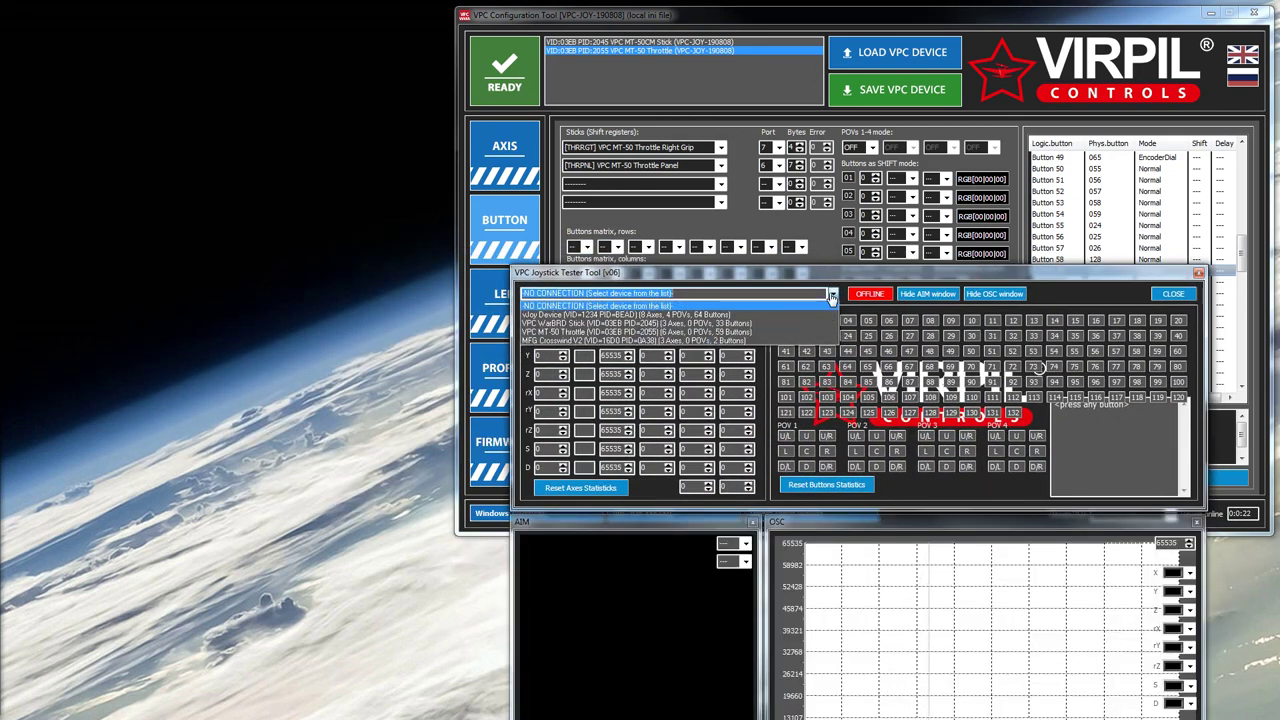
left_click(670, 335)
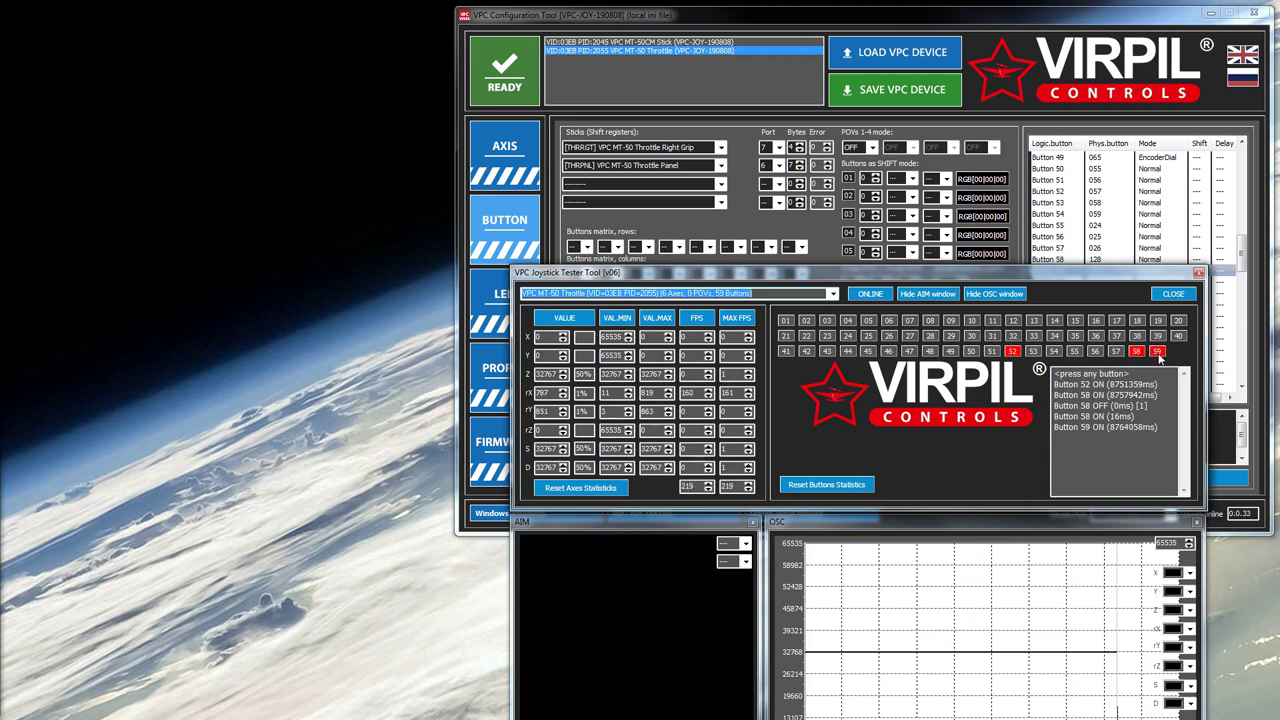
left_click(1180, 300)
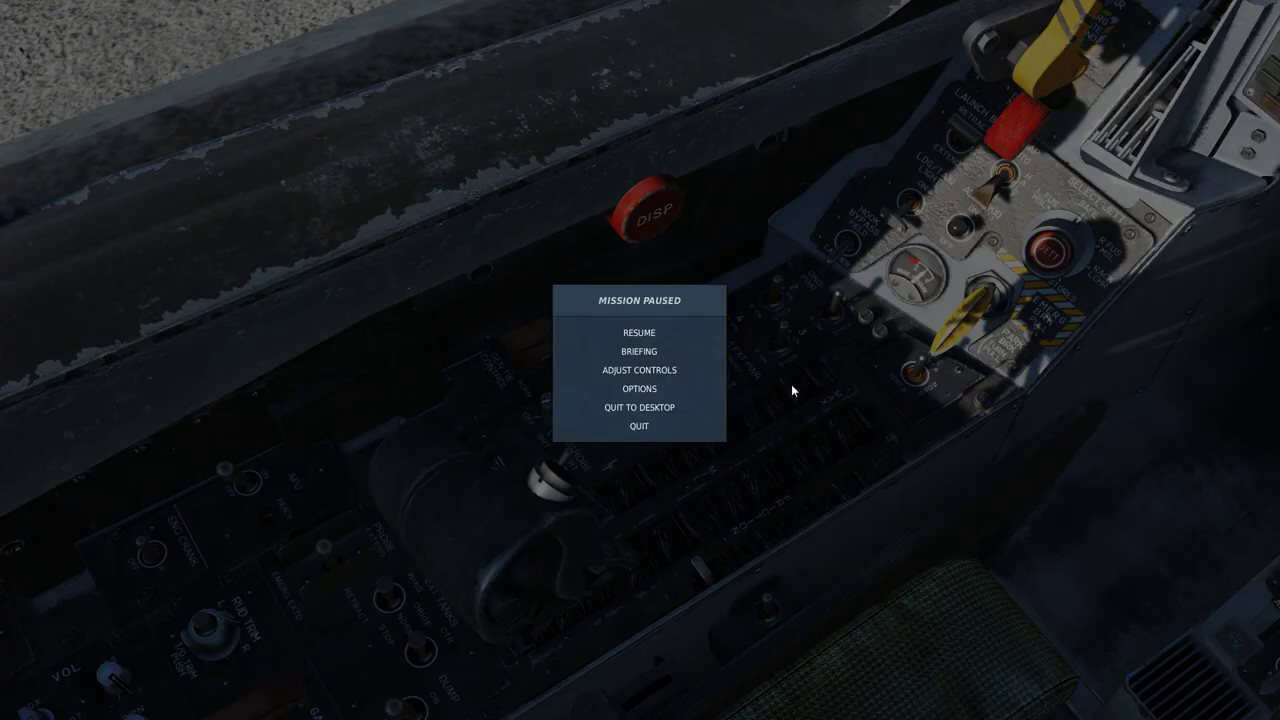
left_click(680, 369)
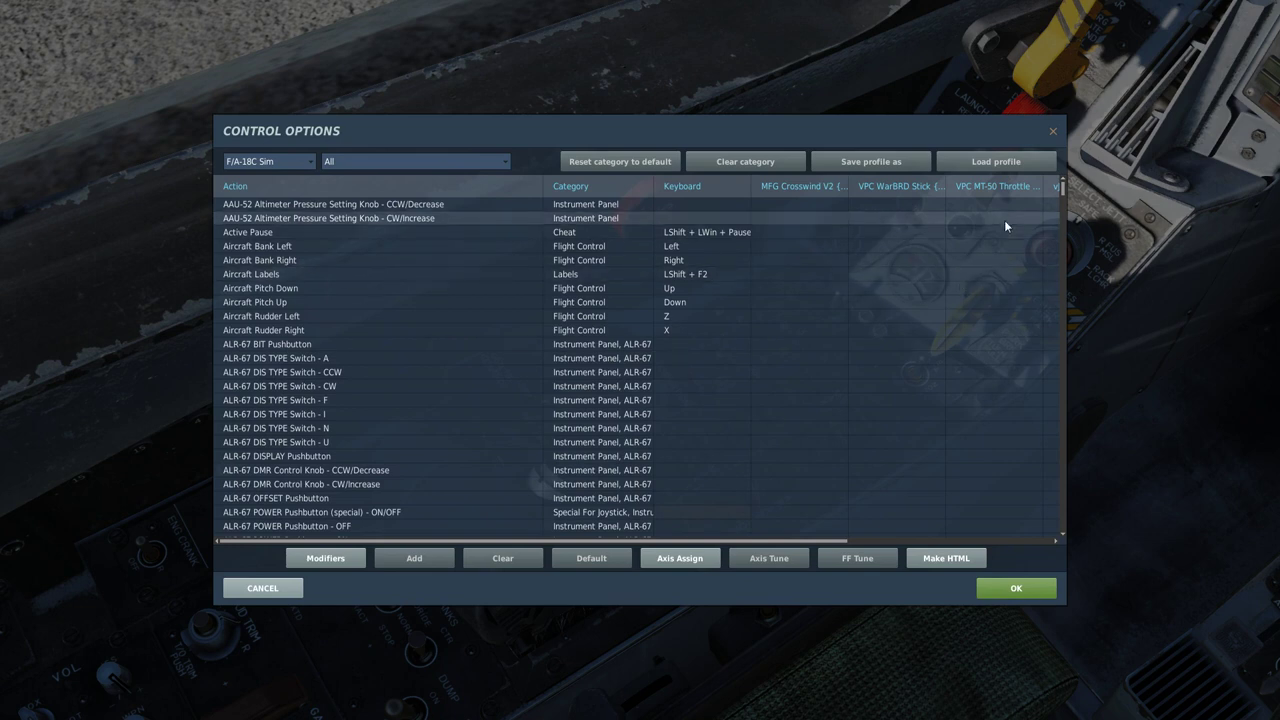
Add JOY_BTN1 on the VPC MT-50 Throttle as a modifier in the Modifiers Panel
left_click(330, 559)
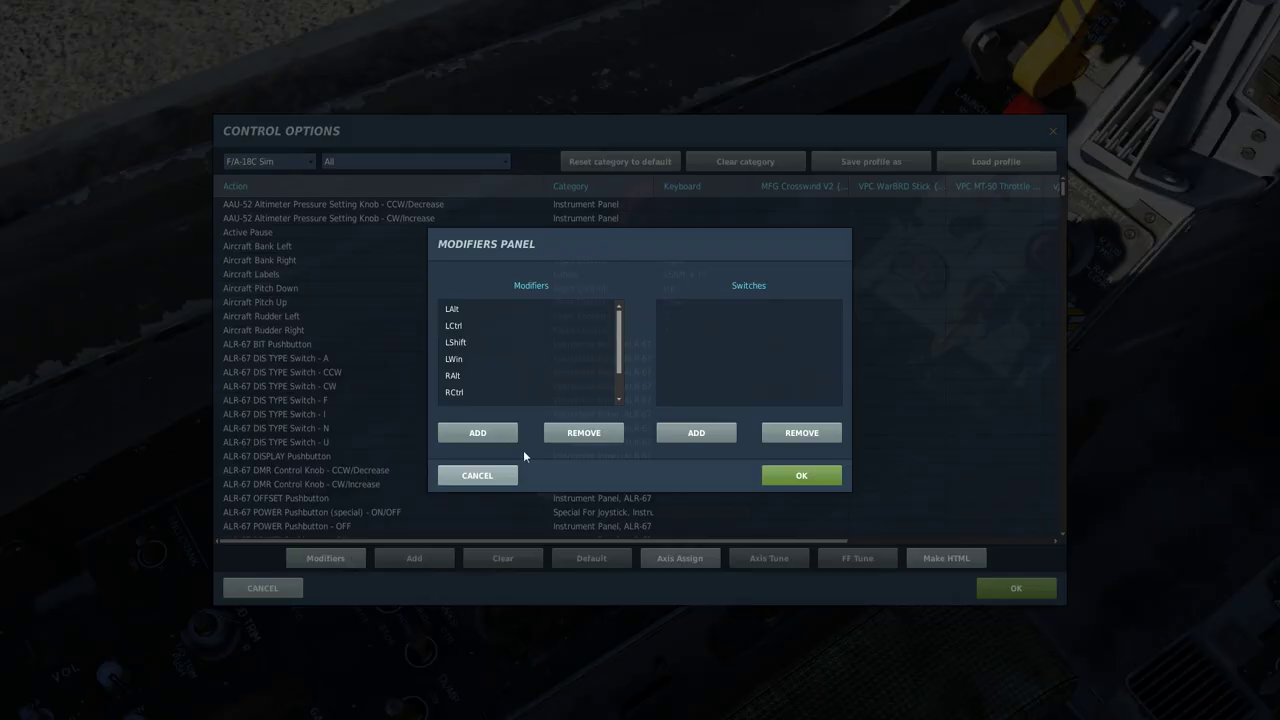
left_click(491, 433)
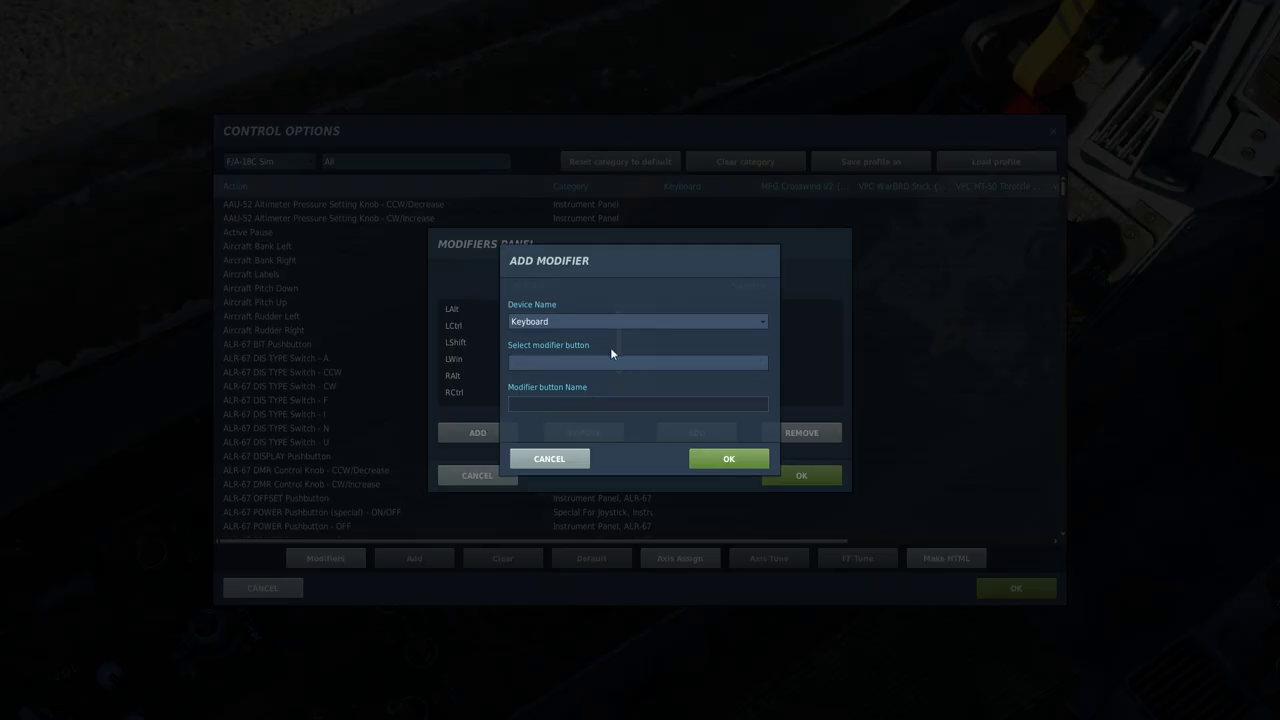
left_click(679, 322)
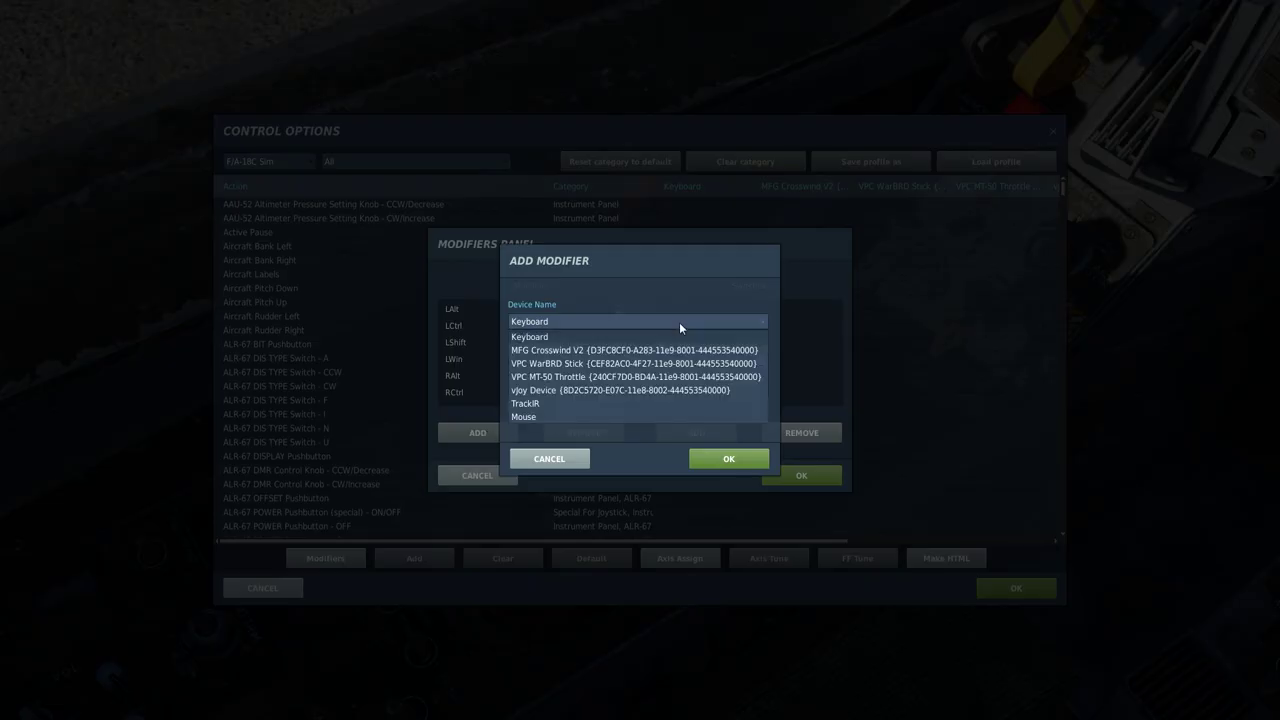
left_click(654, 377)
left_click(642, 363)
left_click(627, 379)
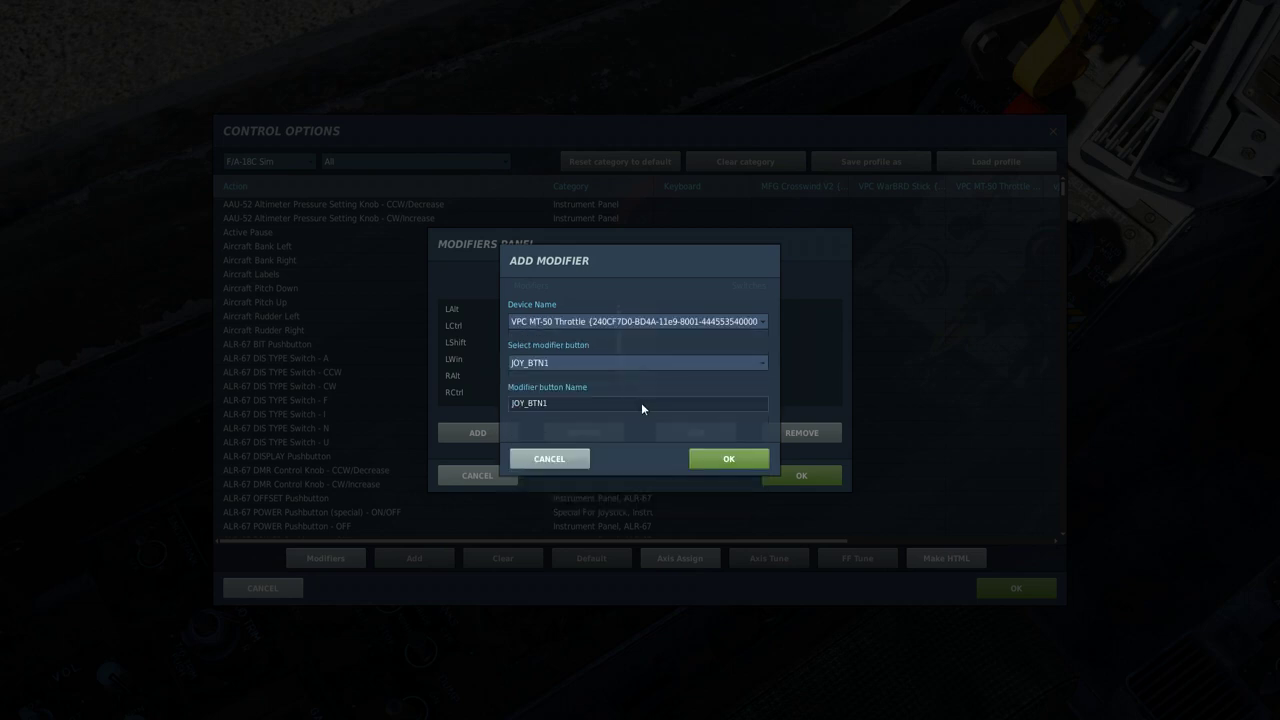
left_click(728, 456)
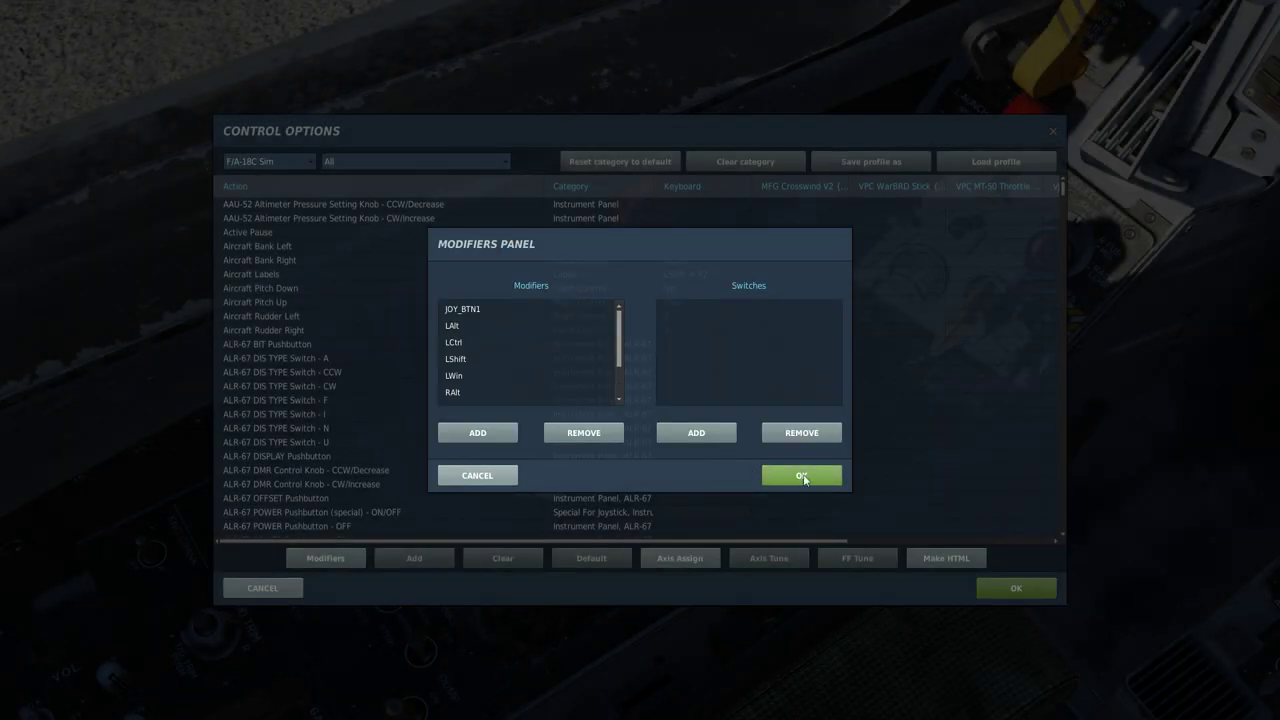
Bind Throttle (Left) - IDLE to JOY_BTN58 in the VPC MT-50 Throttle column
left_click(802, 476)
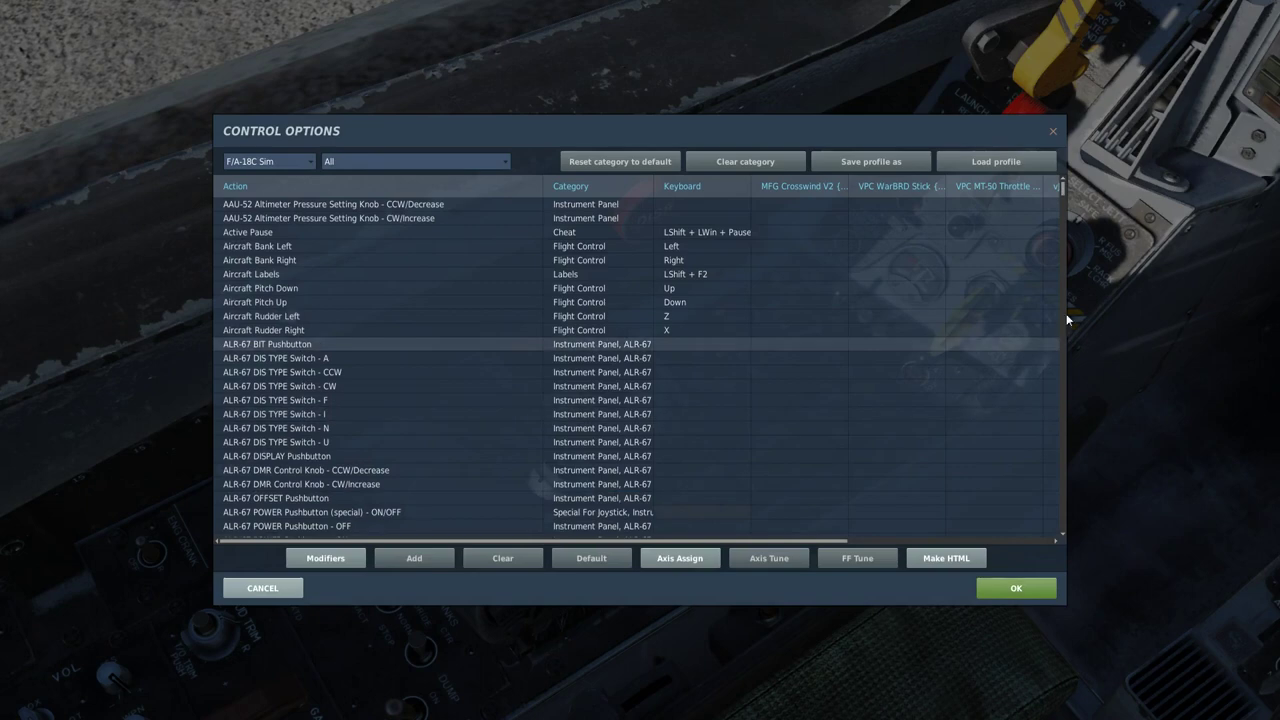
left_click_drag(1065, 195, 1046, 475)
scroll(1046, 474, "down", 3)
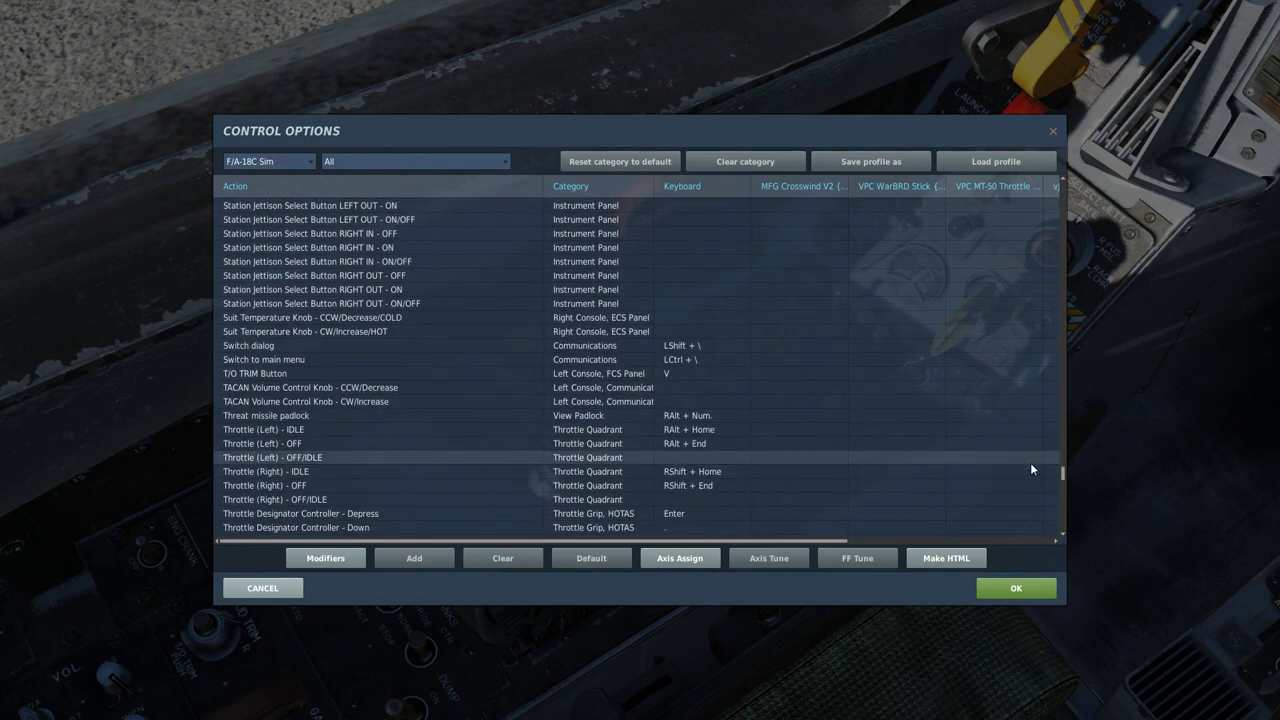
left_click(1021, 392)
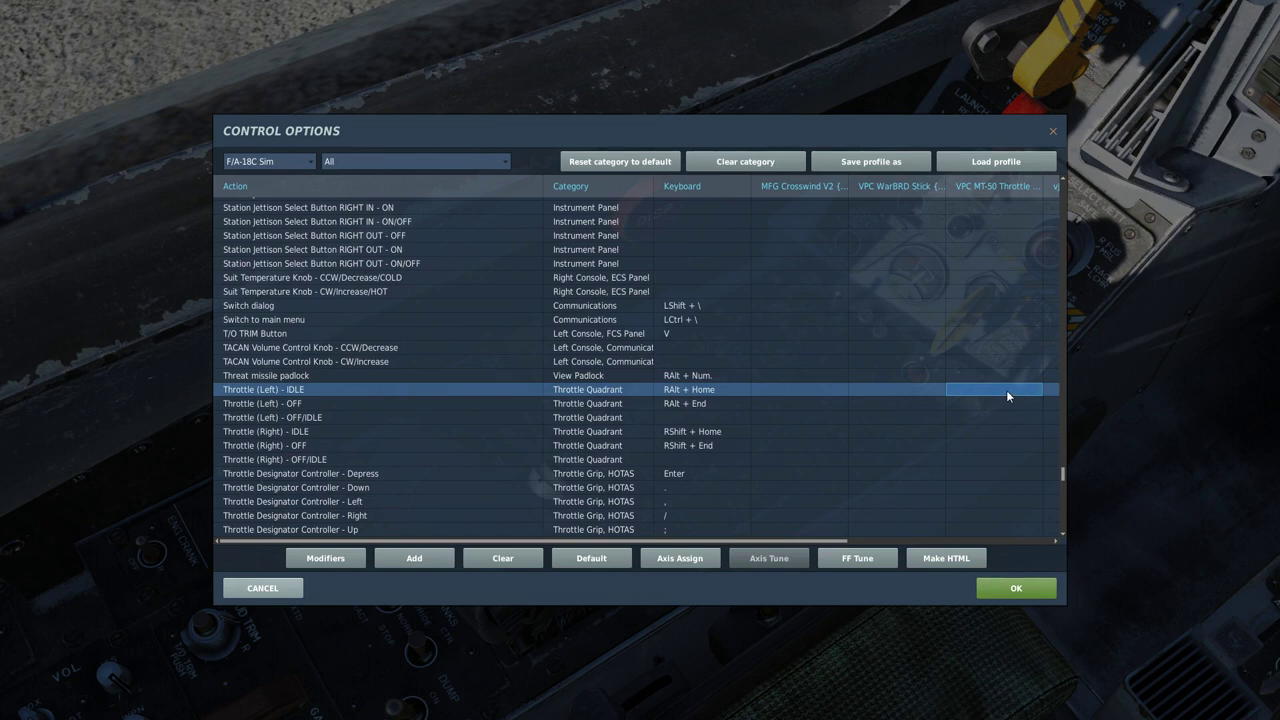
double_click(1006, 392)
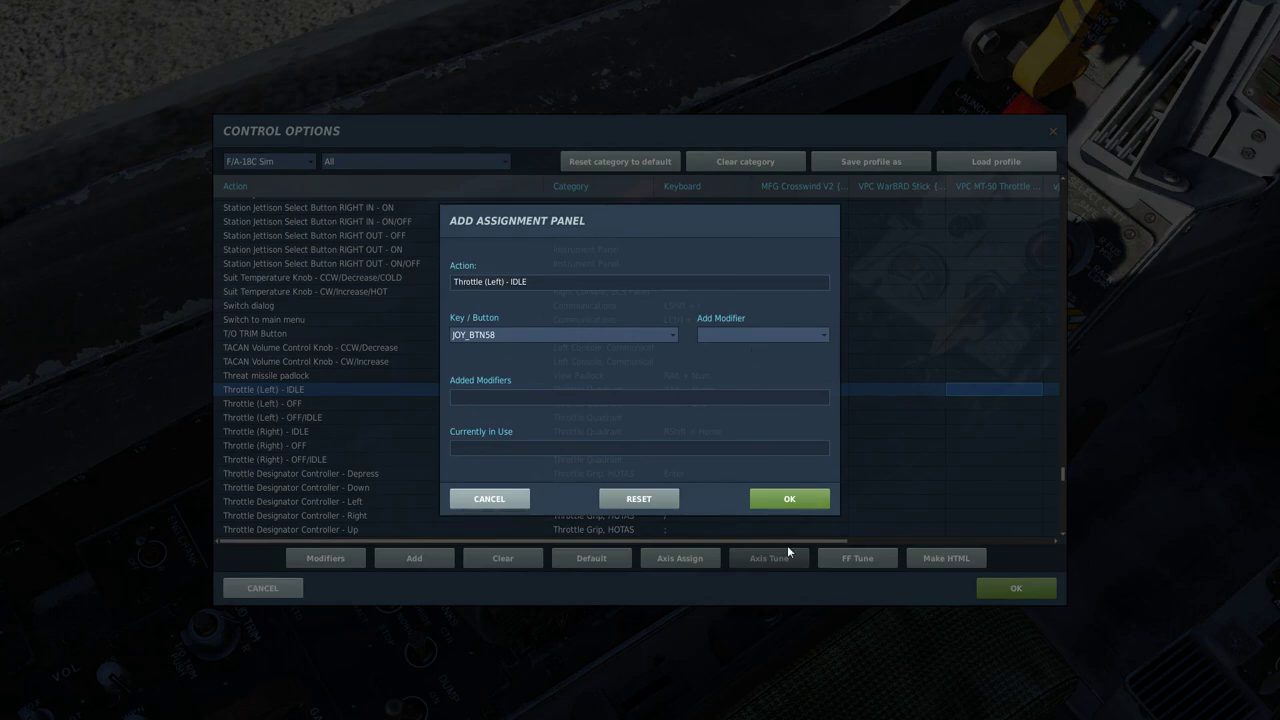
left_click(787, 498)
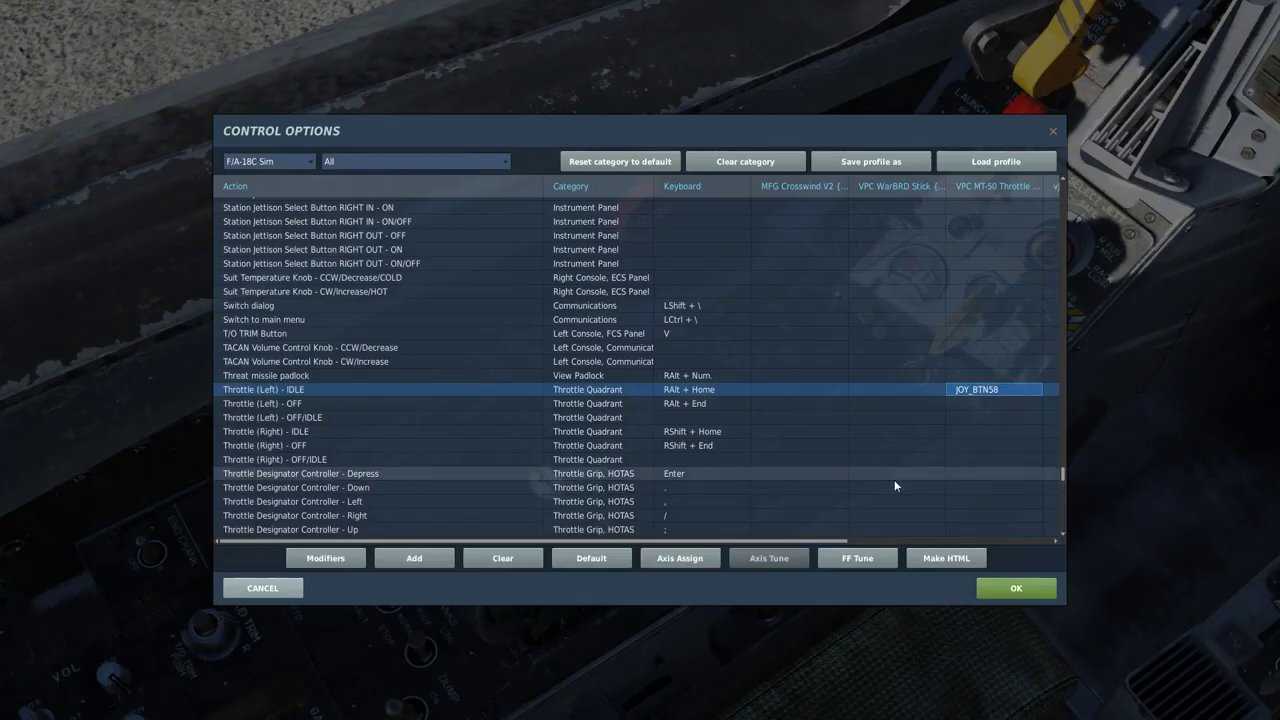
Bind Throttle (Right) - IDLE to JOY_BTN59 on the MT-50 throttle
left_click(974, 434)
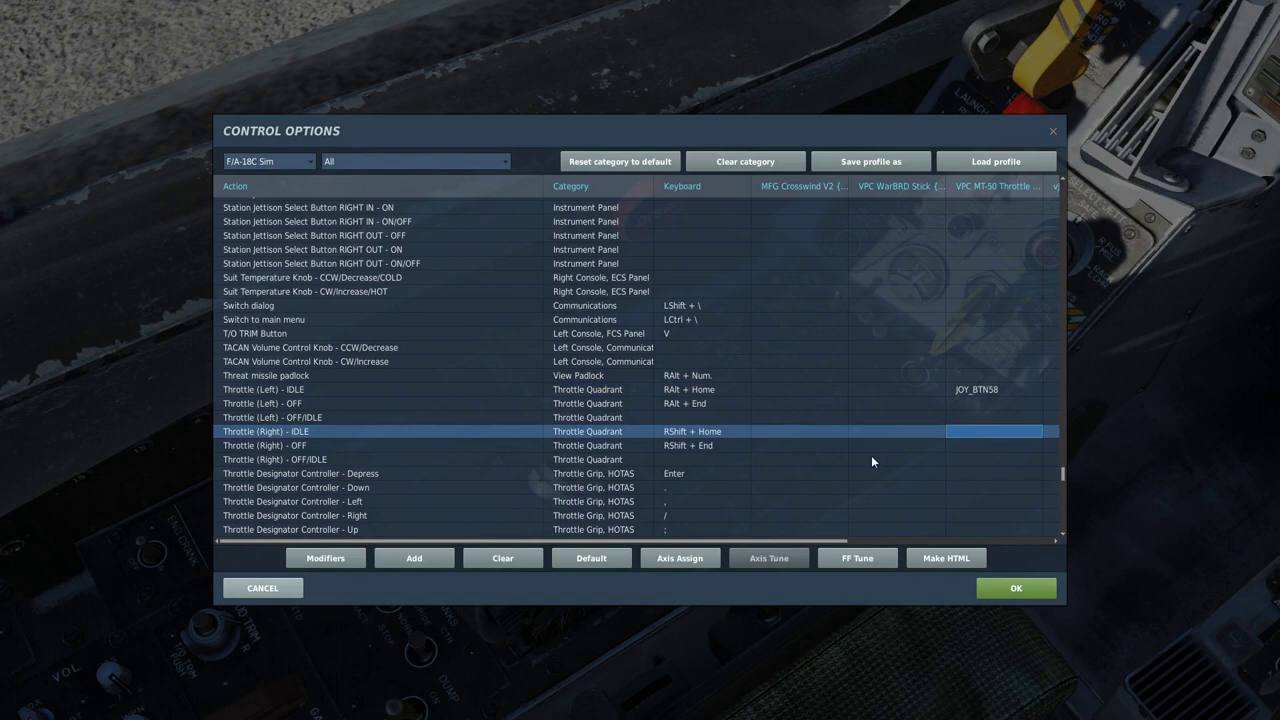
double_click(977, 431)
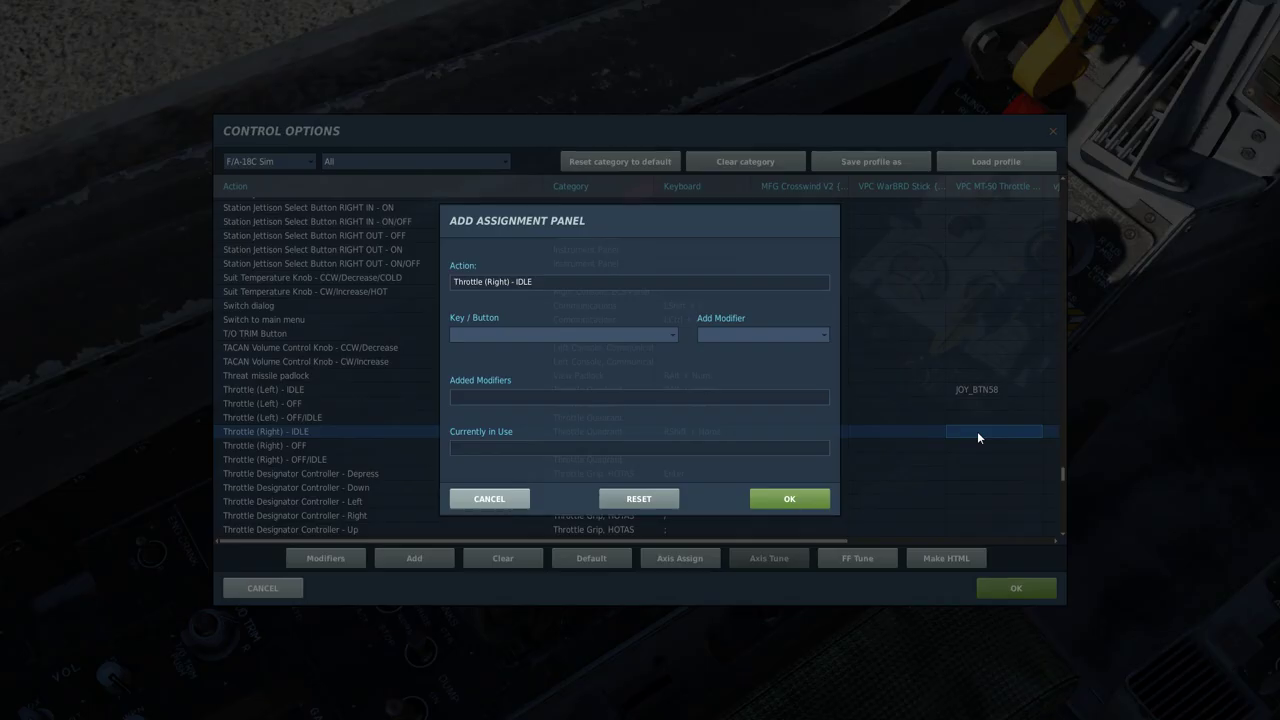
left_click(808, 498)
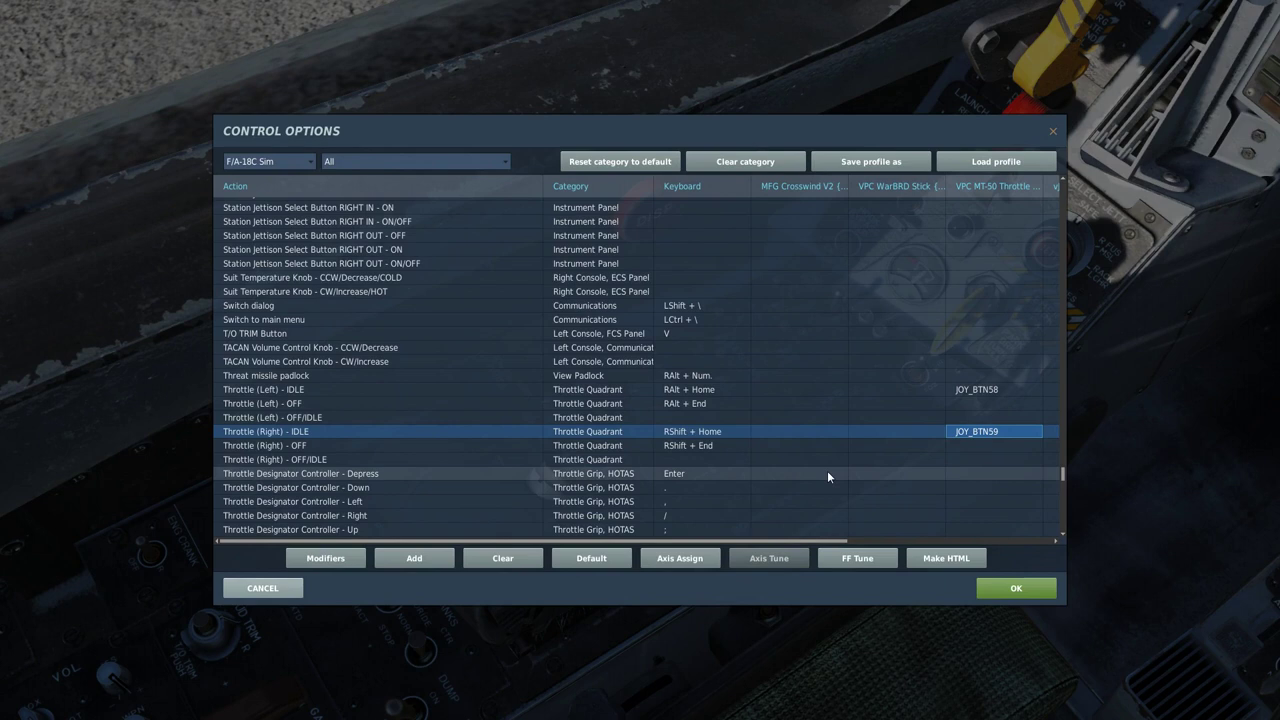
Bind Throttle (Left) - OFF to JOY_BTN1 + JOY_BTN58 on the MT-50 throttle
left_click(984, 404)
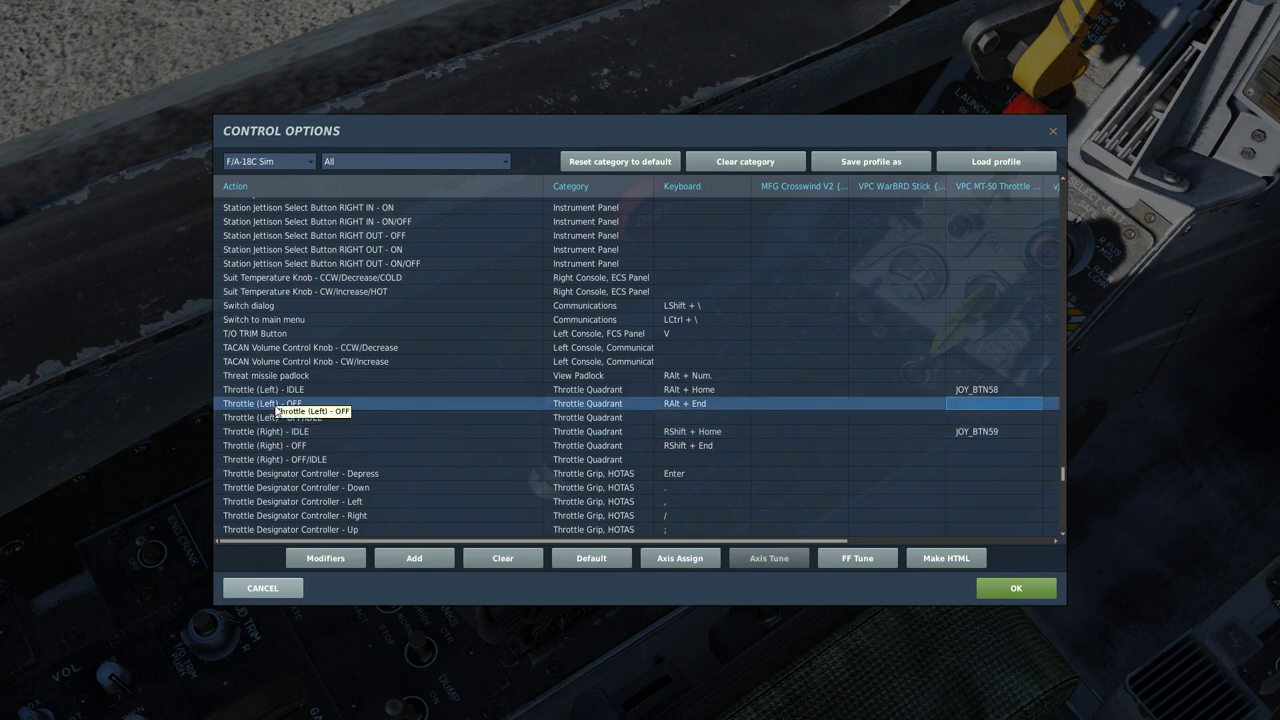
key("Up")
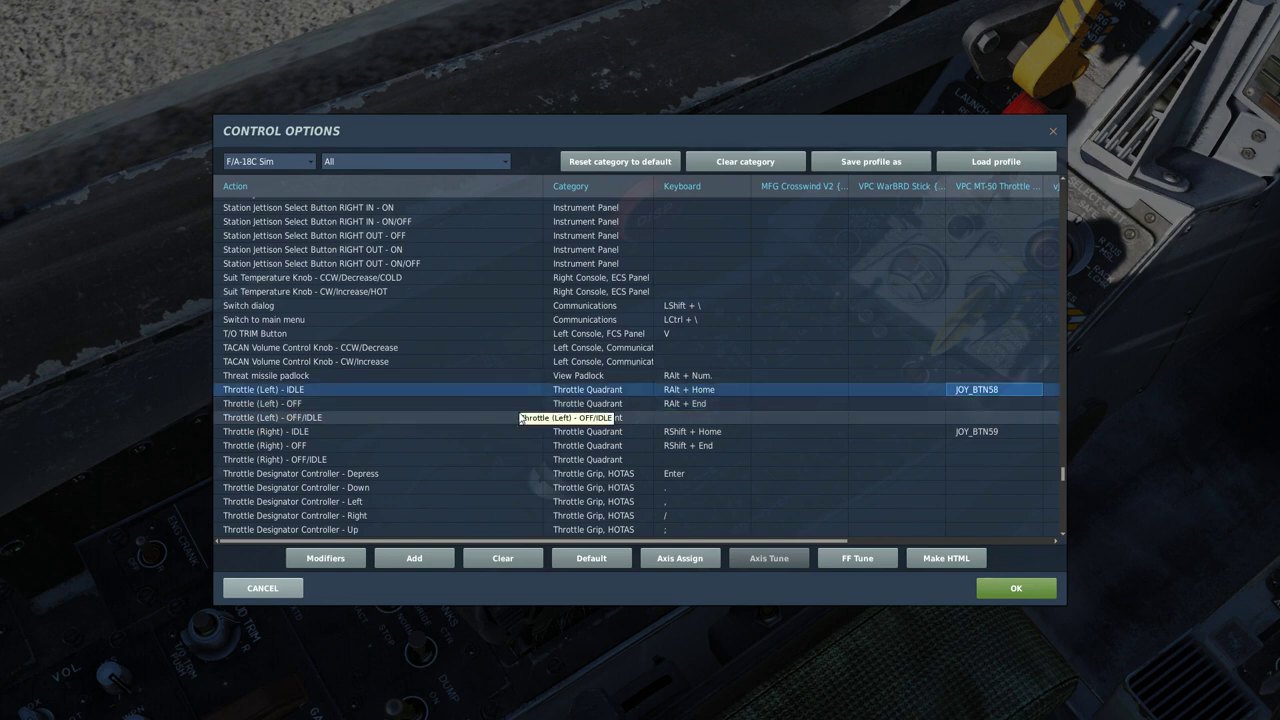
double_click(968, 403)
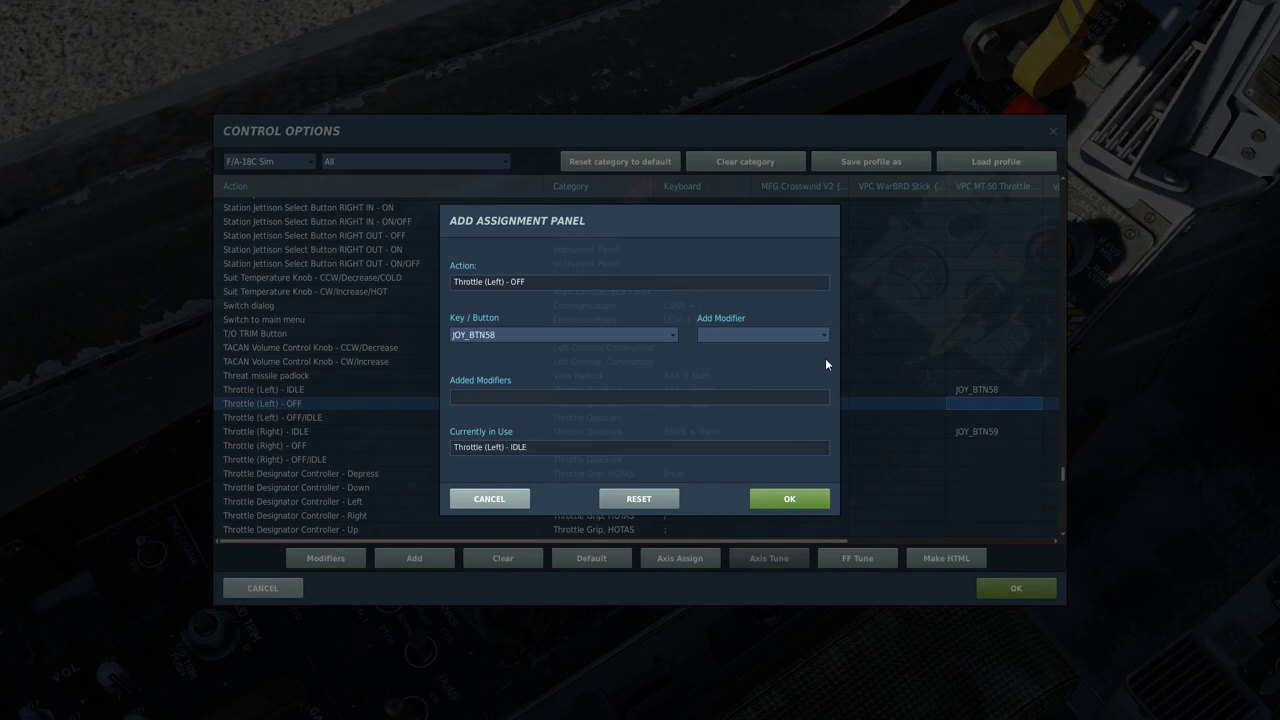
left_click(811, 336)
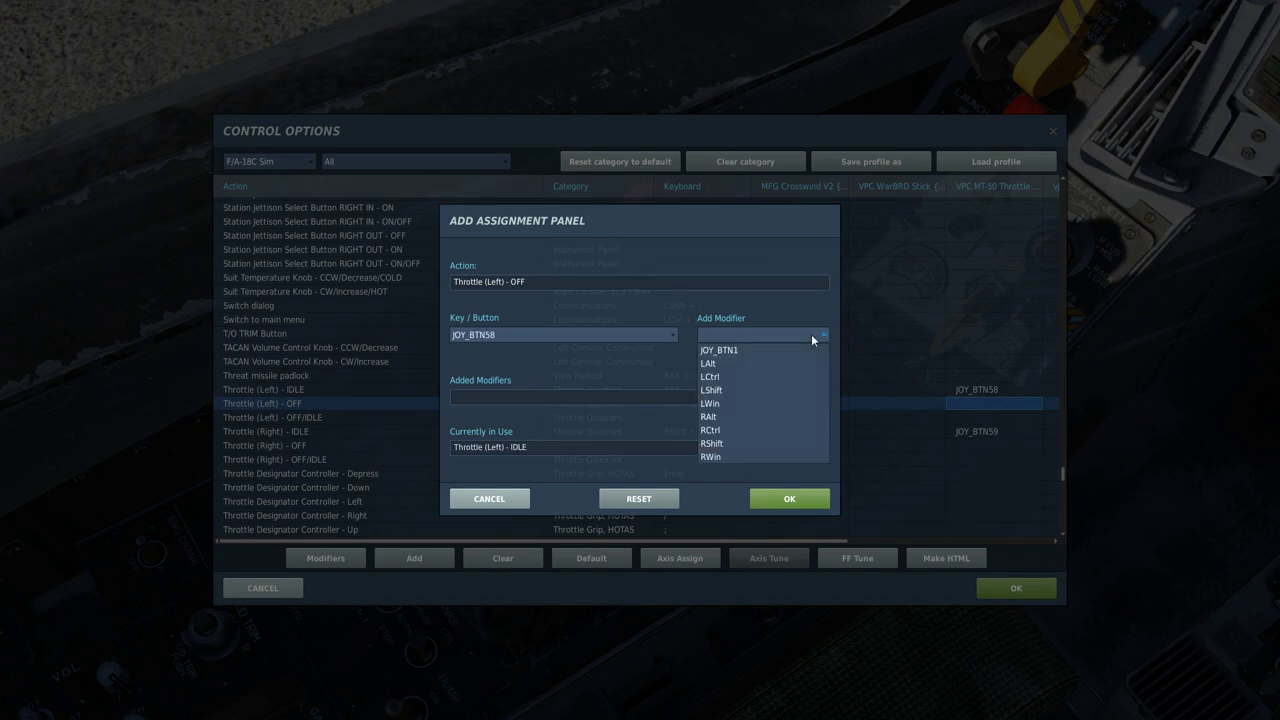
left_click(721, 352)
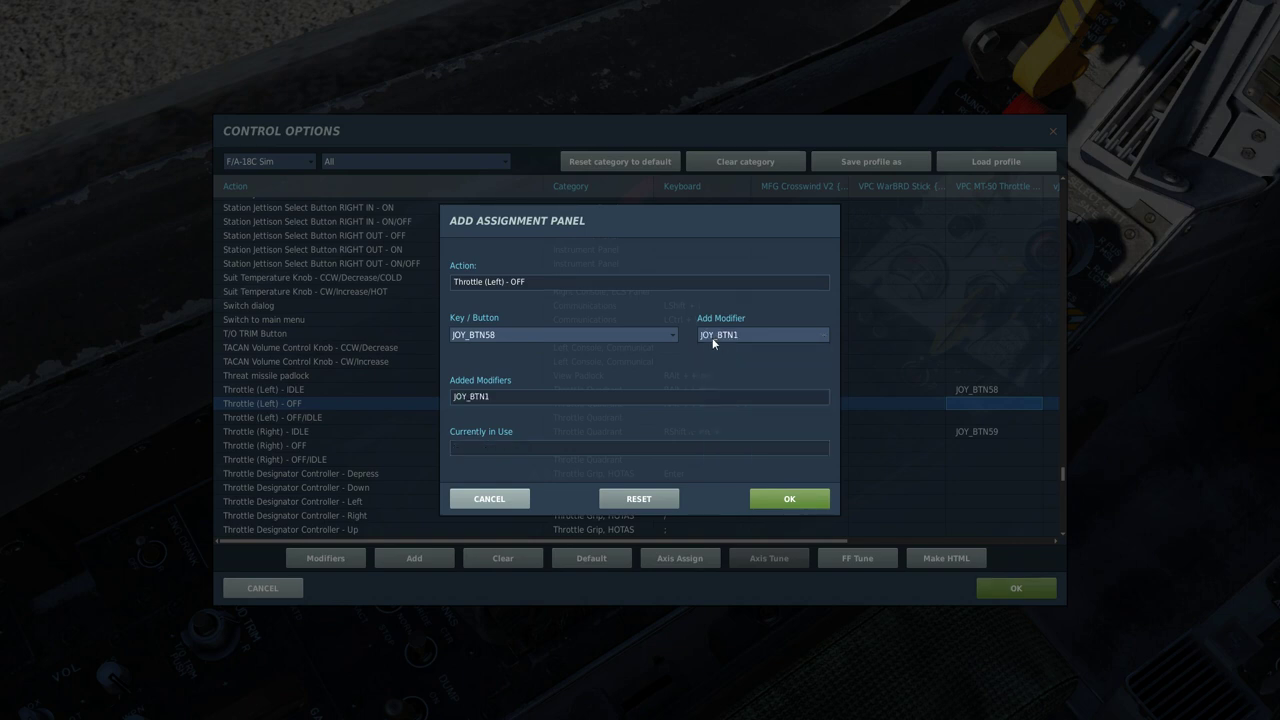
left_click(780, 498)
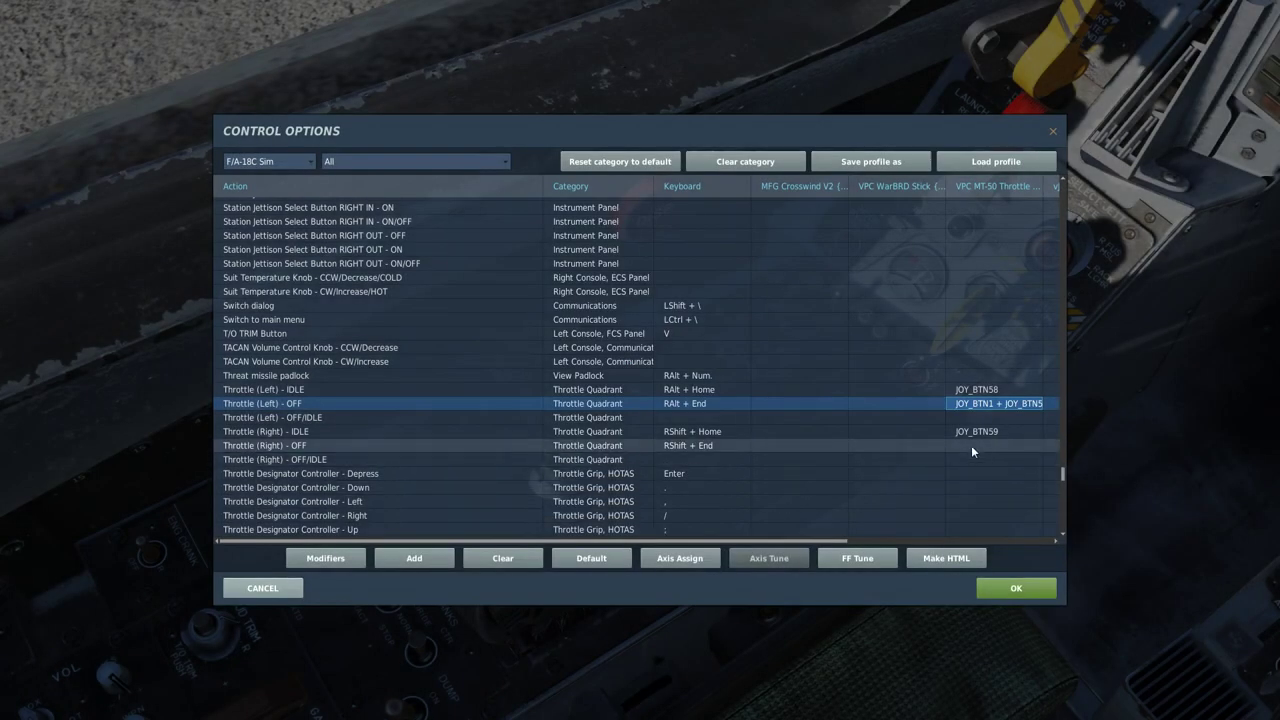
Bind Throttle (Right) - OFF to JOY_BTN1 + JOY_BTN59 on the MT-50 throttle
left_click(974, 447)
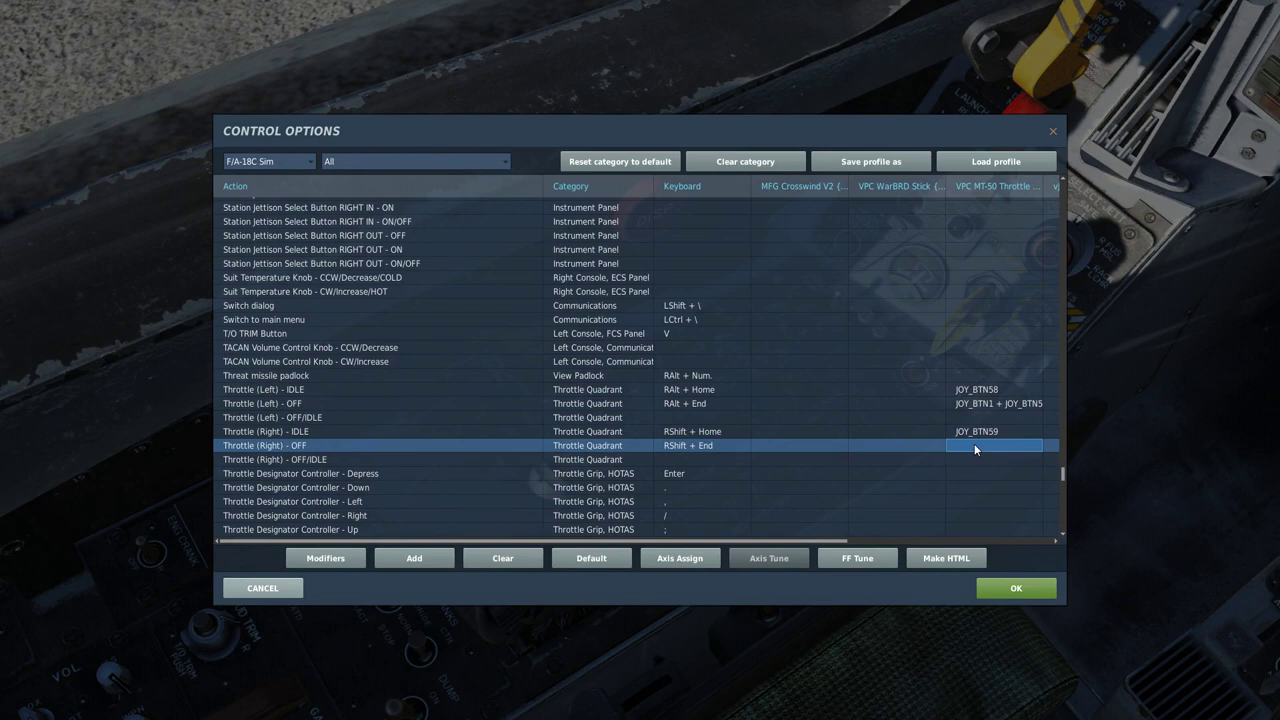
key("Up")
double_click(974, 445)
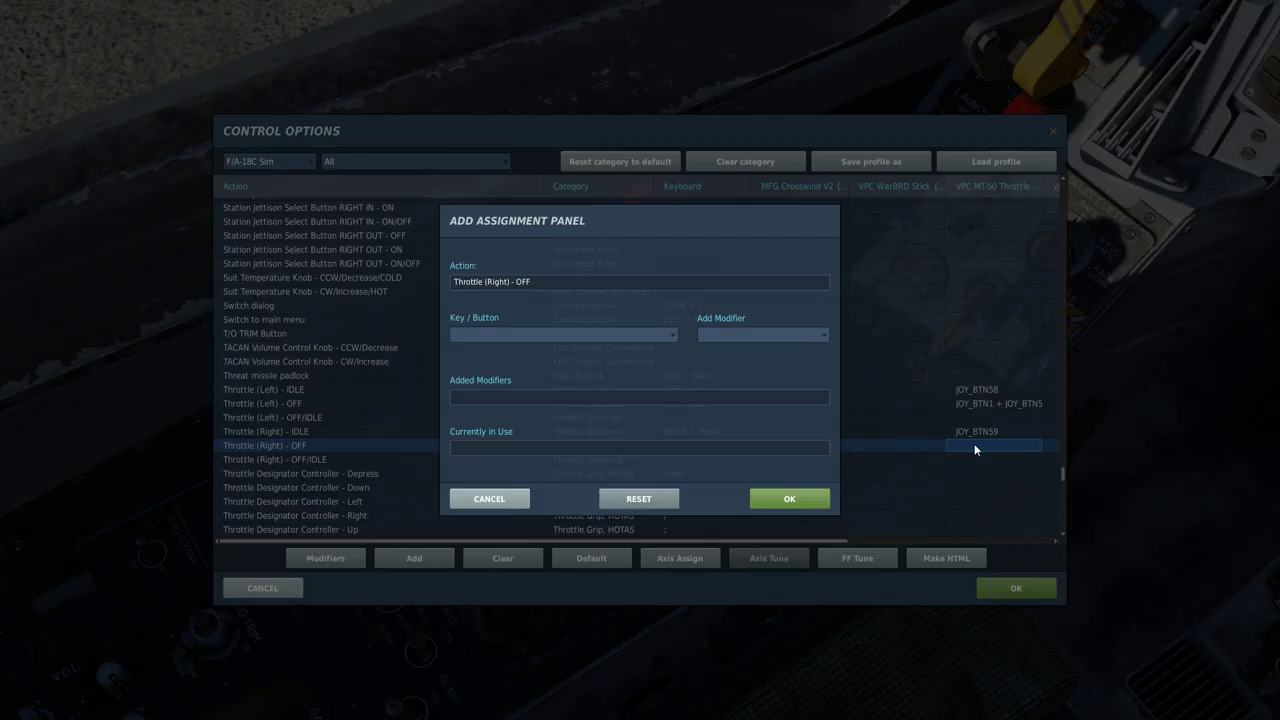
left_click(798, 338)
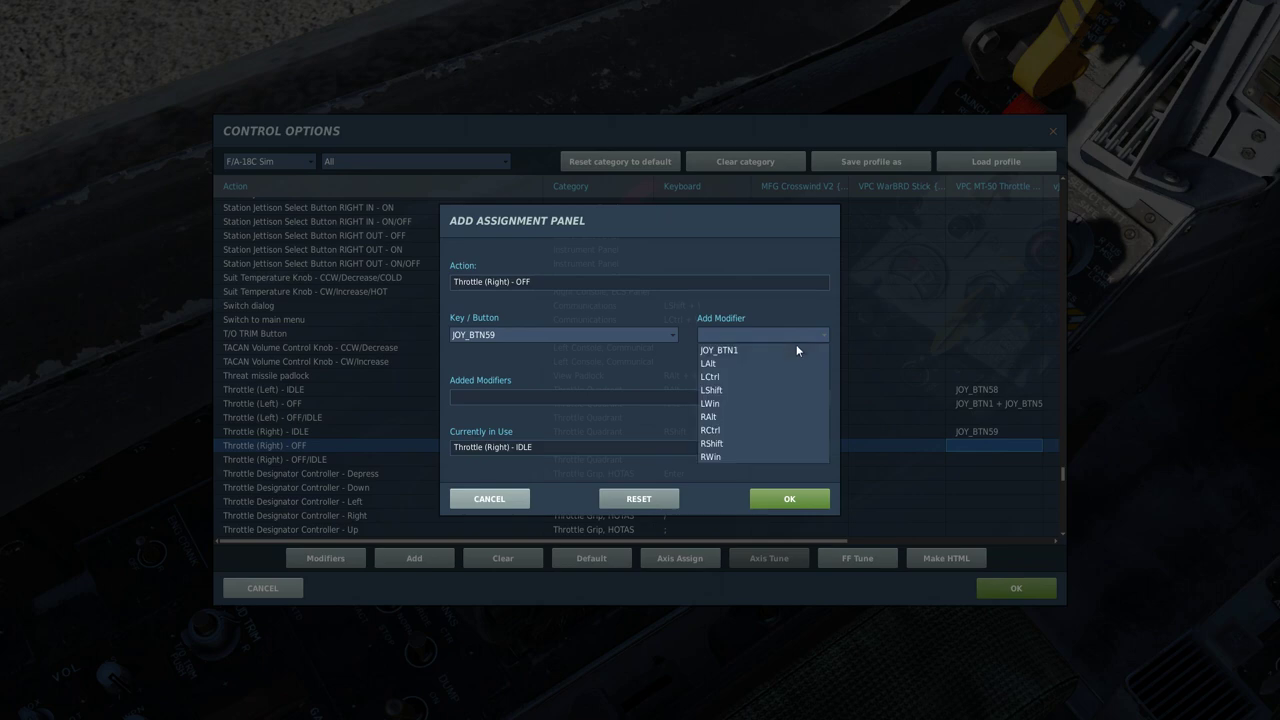
left_click(788, 348)
left_click(786, 504)
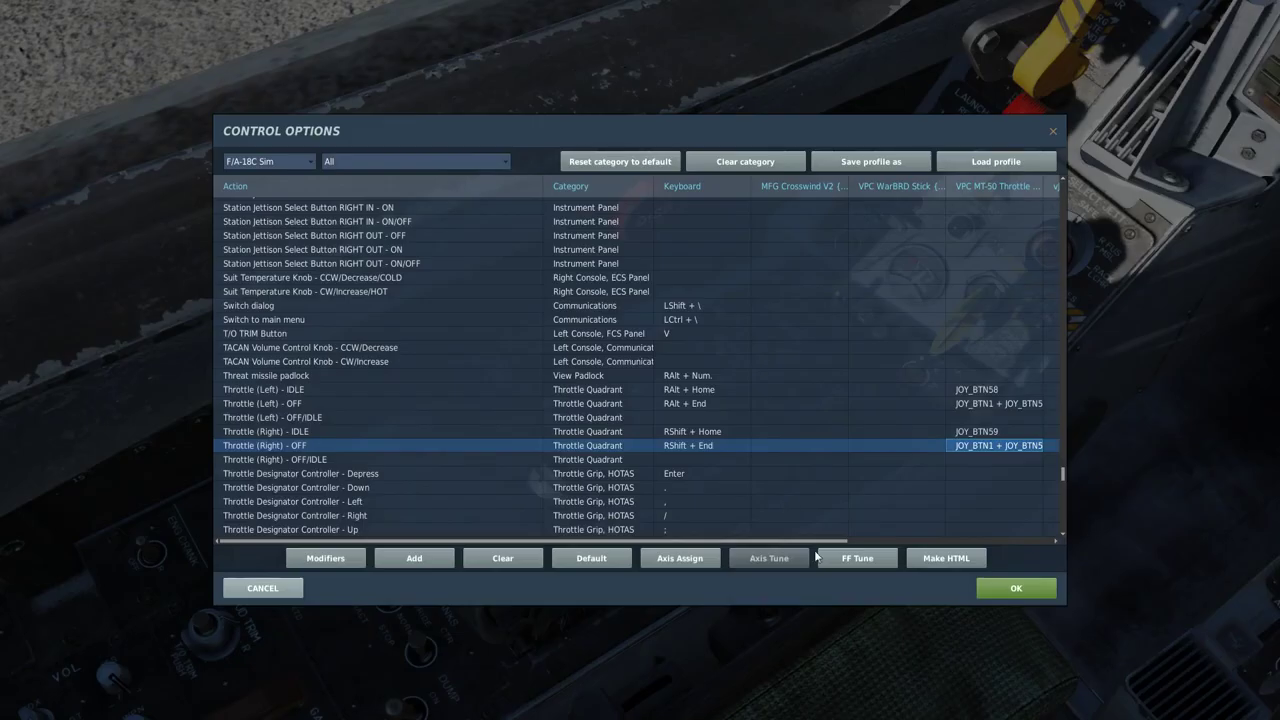